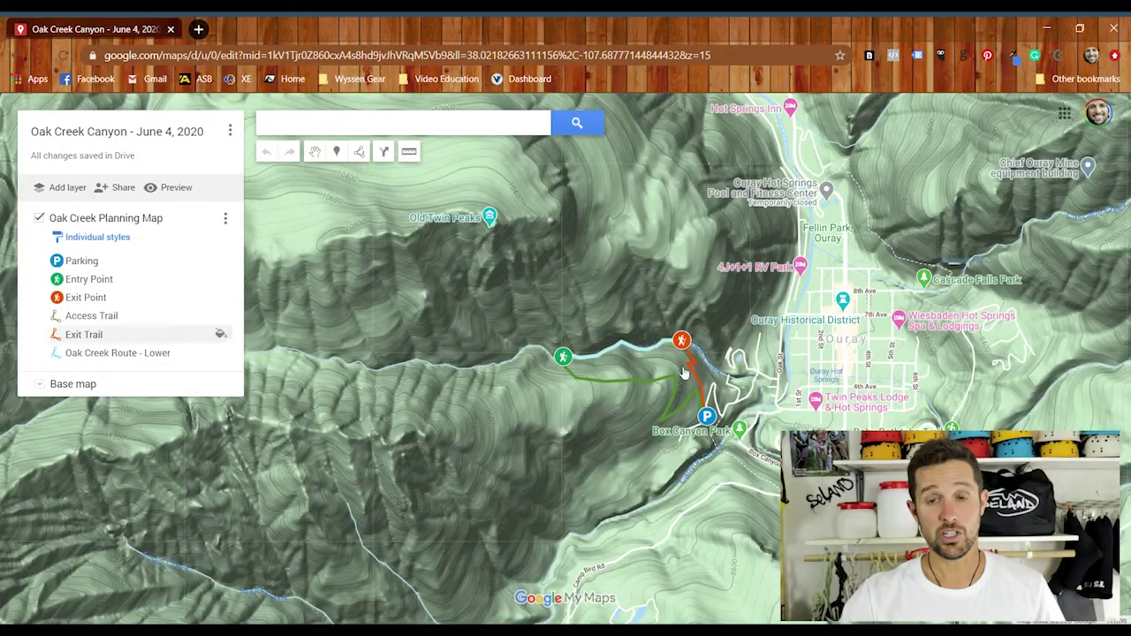
- Start a new line or shape at the Exit Point marker and trace it up the ridge north of the creek
{"action": "scroll", "coordinate": [581, 389], "scroll_direction": "up", "scroll_amount": 1}
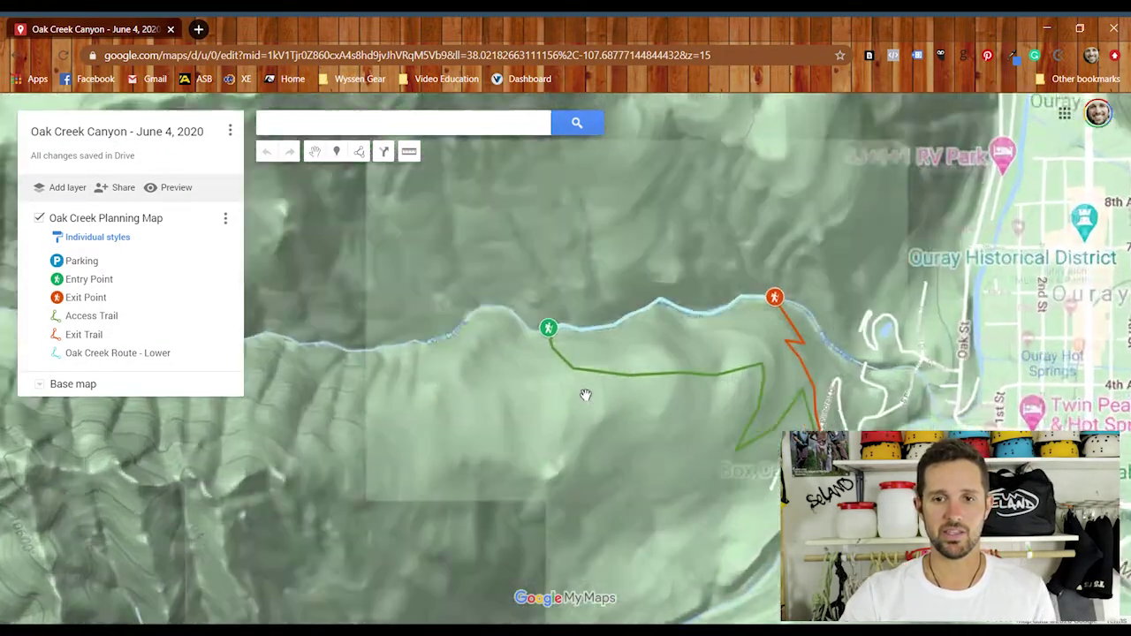
{"action": "scroll", "coordinate": [484, 385], "scroll_direction": "down", "scroll_amount": 1}
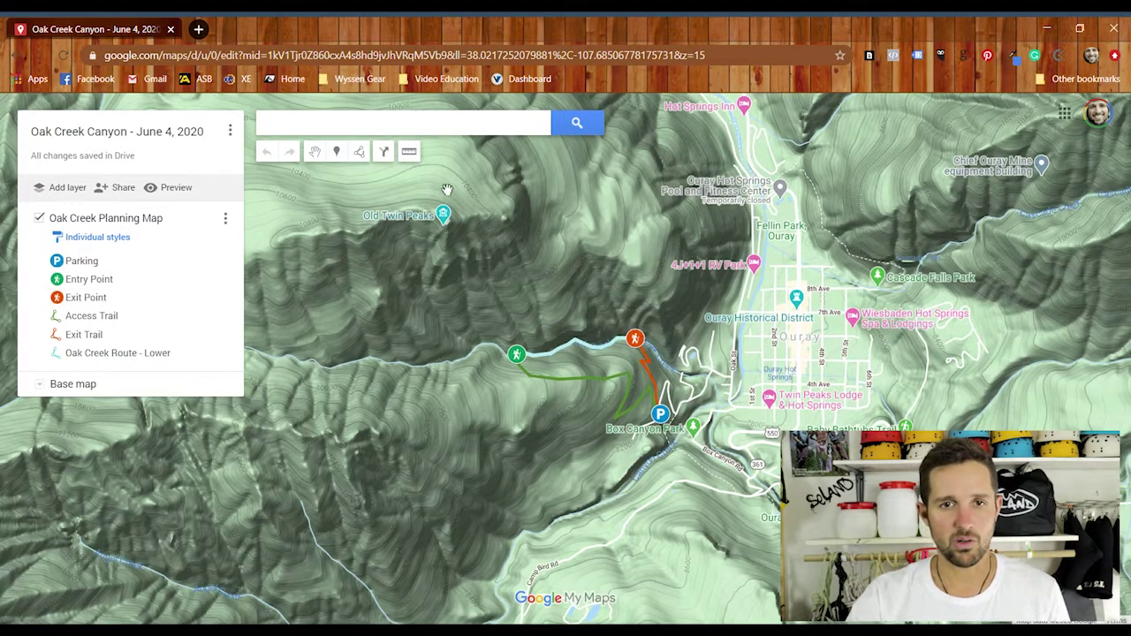
{"action": "left_click", "coordinate": [359, 153]}
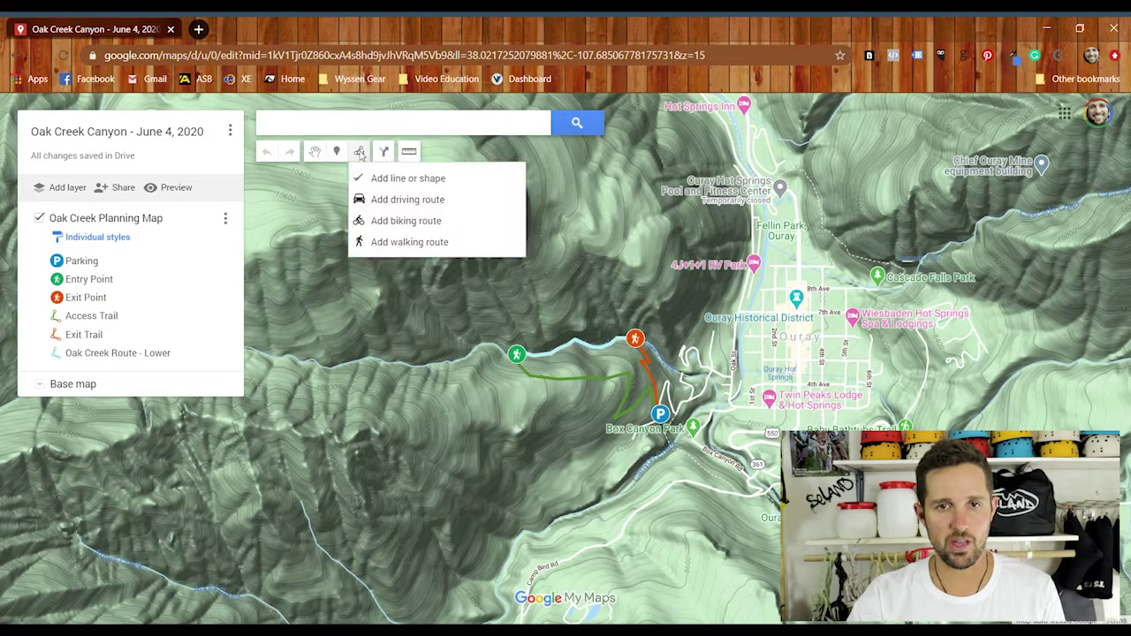
{"action": "left_click", "coordinate": [407, 180]}
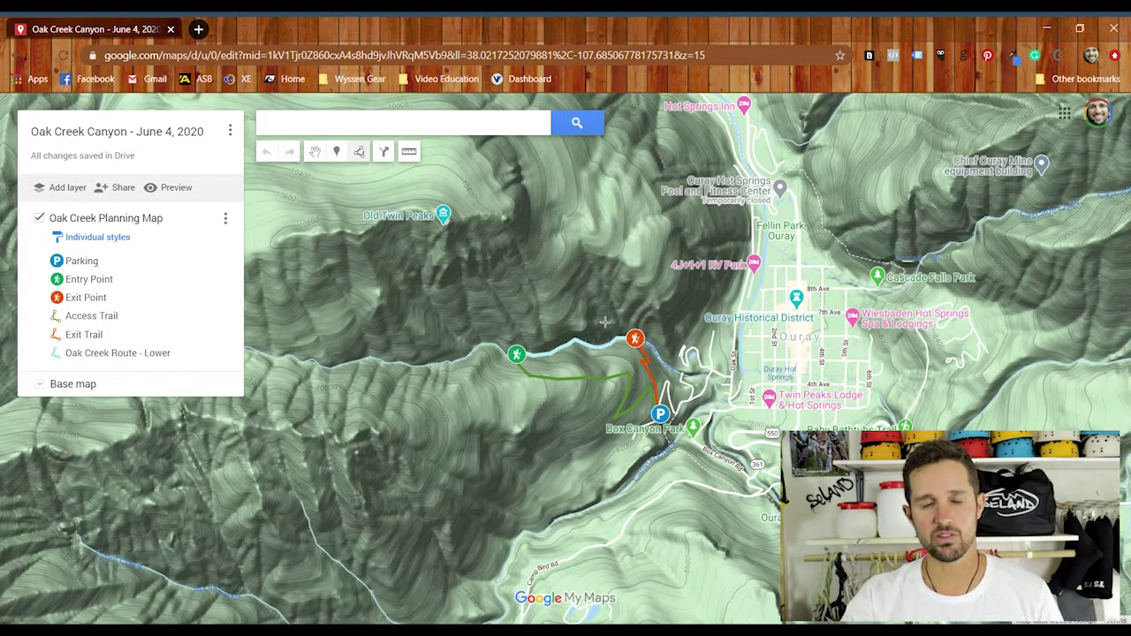
{"action": "left_click", "coordinate": [360, 153]}
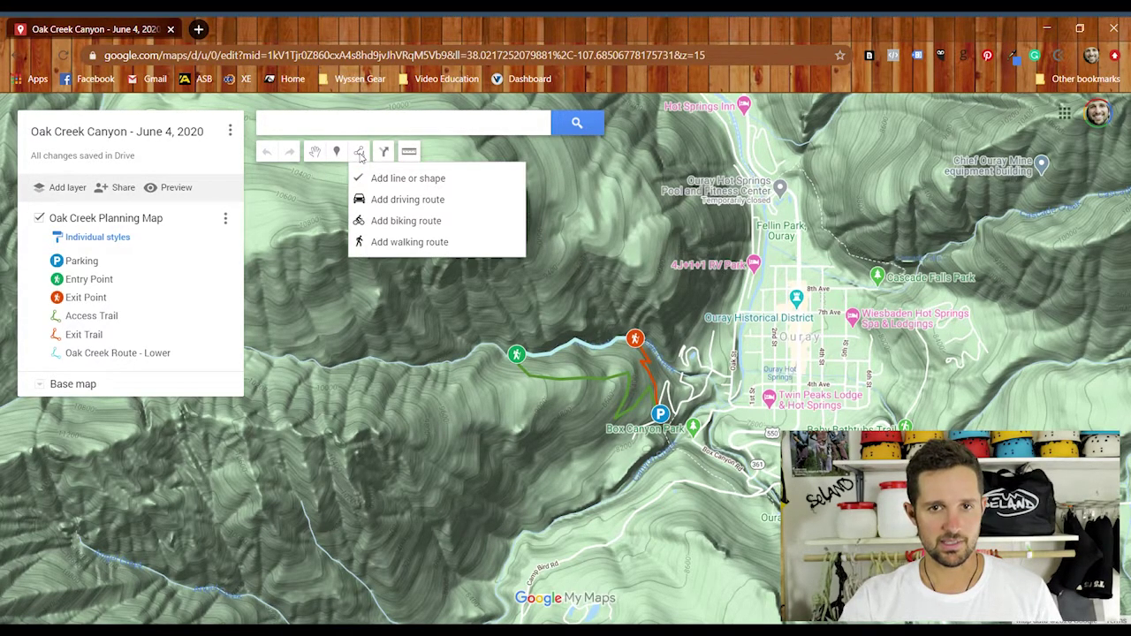
{"action": "left_click", "coordinate": [404, 182]}
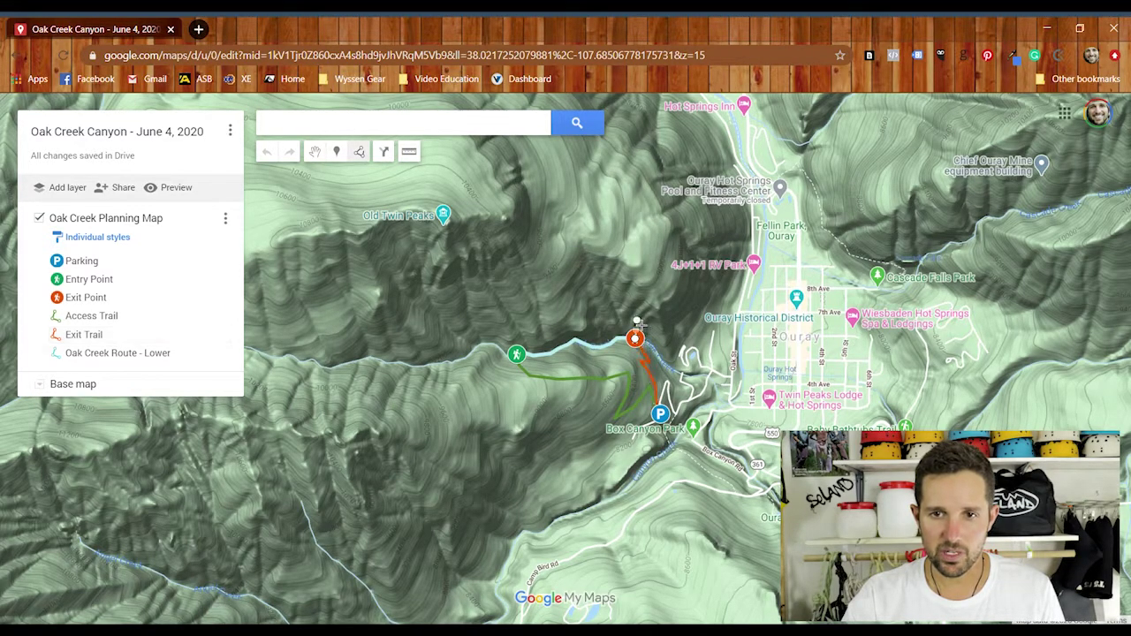
{"action": "left_click", "coordinate": [644, 308]}
{"action": "left_click", "coordinate": [651, 301]}
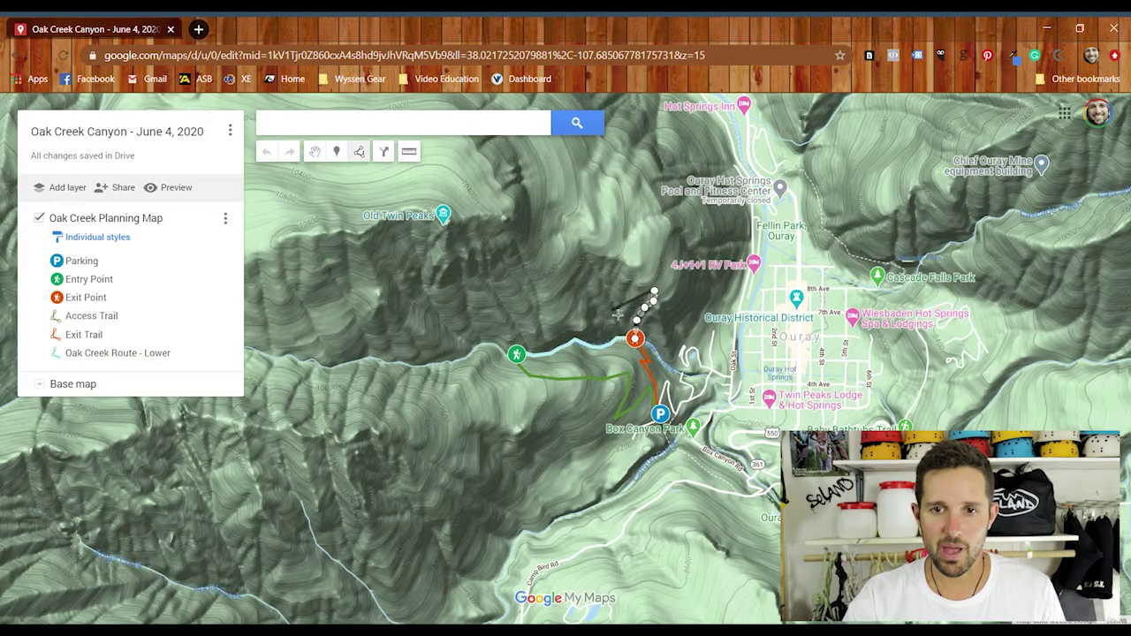
{"action": "left_click", "coordinate": [639, 265]}
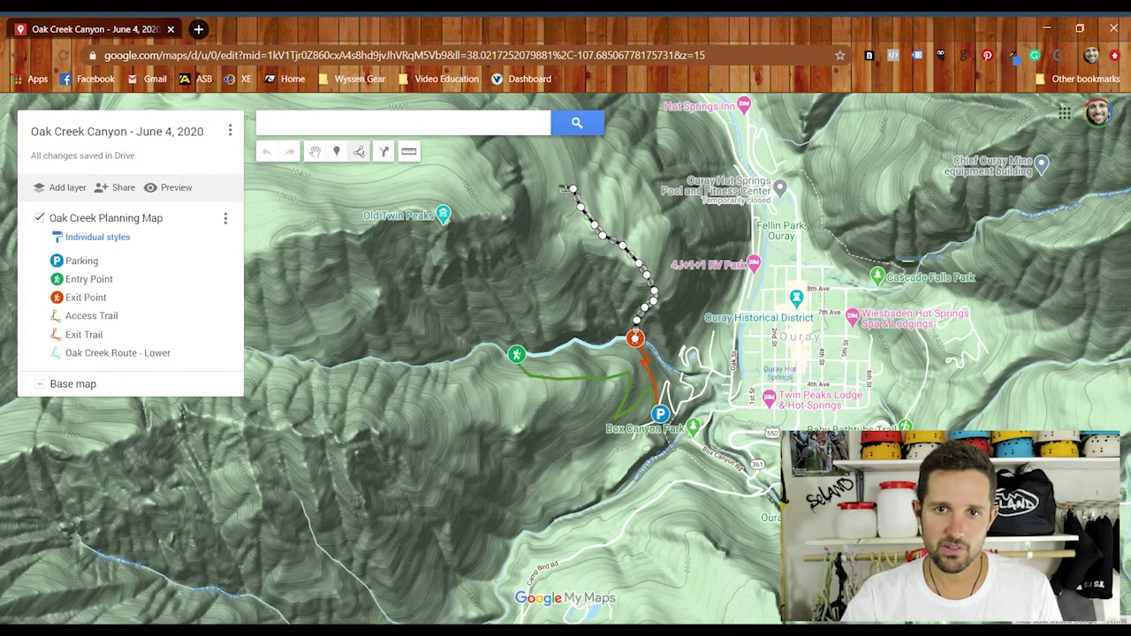
- Continue the outline westward along the ridge crest, passing just beneath Old Twin Peaks
{"action": "left_click", "coordinate": [516, 206]}
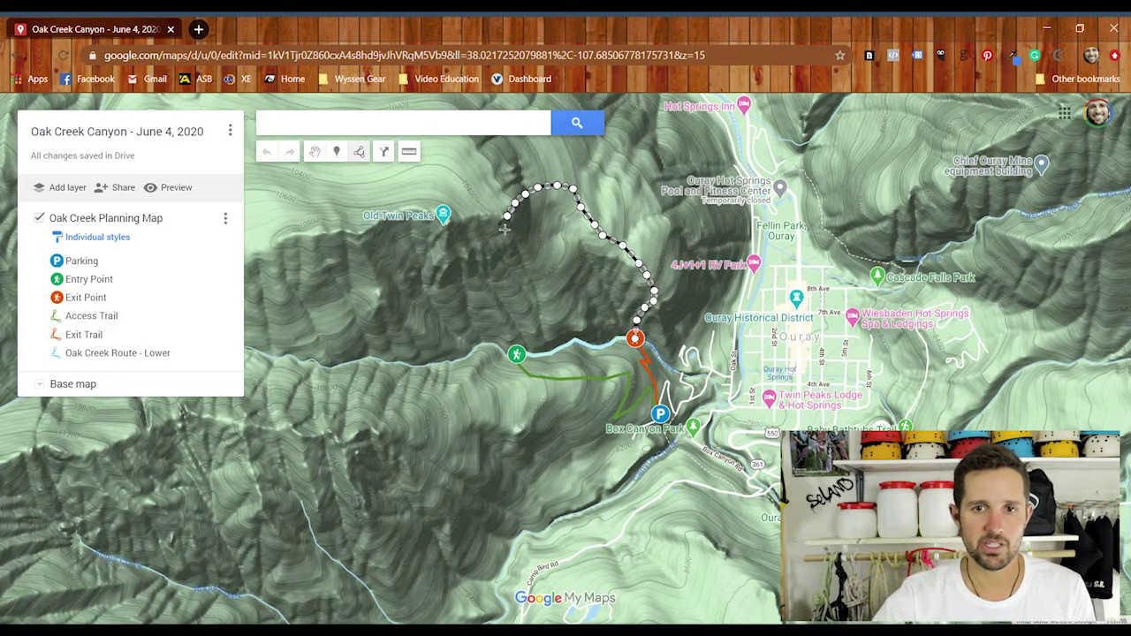
{"action": "left_click", "coordinate": [506, 218]}
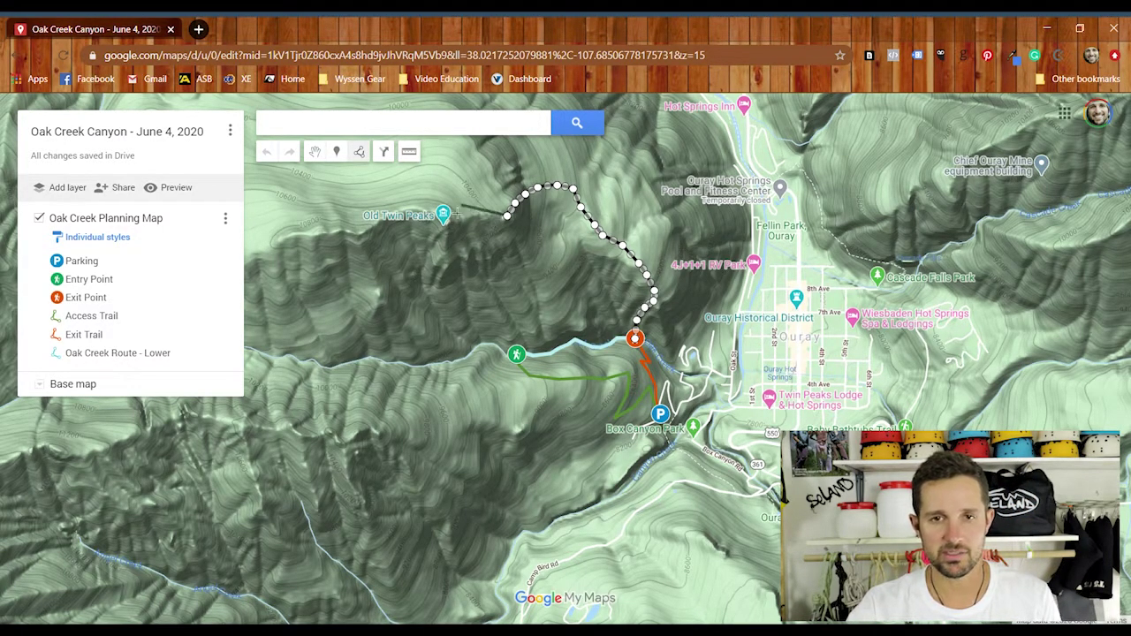
{"action": "left_click", "coordinate": [472, 215]}
{"action": "left_click", "coordinate": [450, 223]}
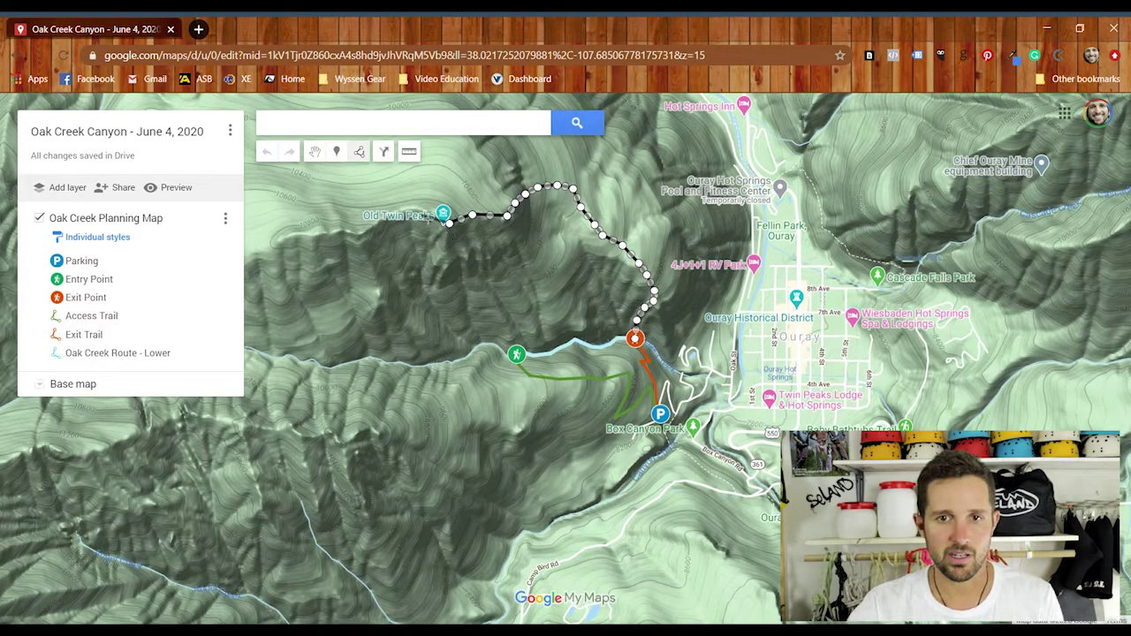
{"action": "left_click", "coordinate": [422, 213]}
{"action": "left_click", "coordinate": [385, 223]}
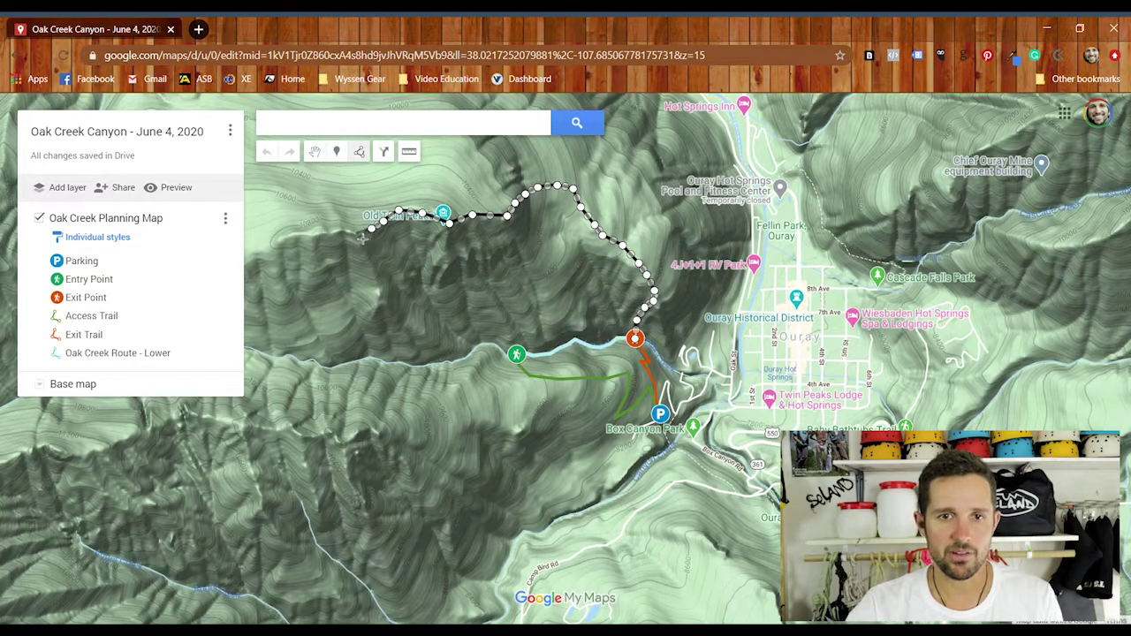
{"action": "left_click", "coordinate": [328, 233]}
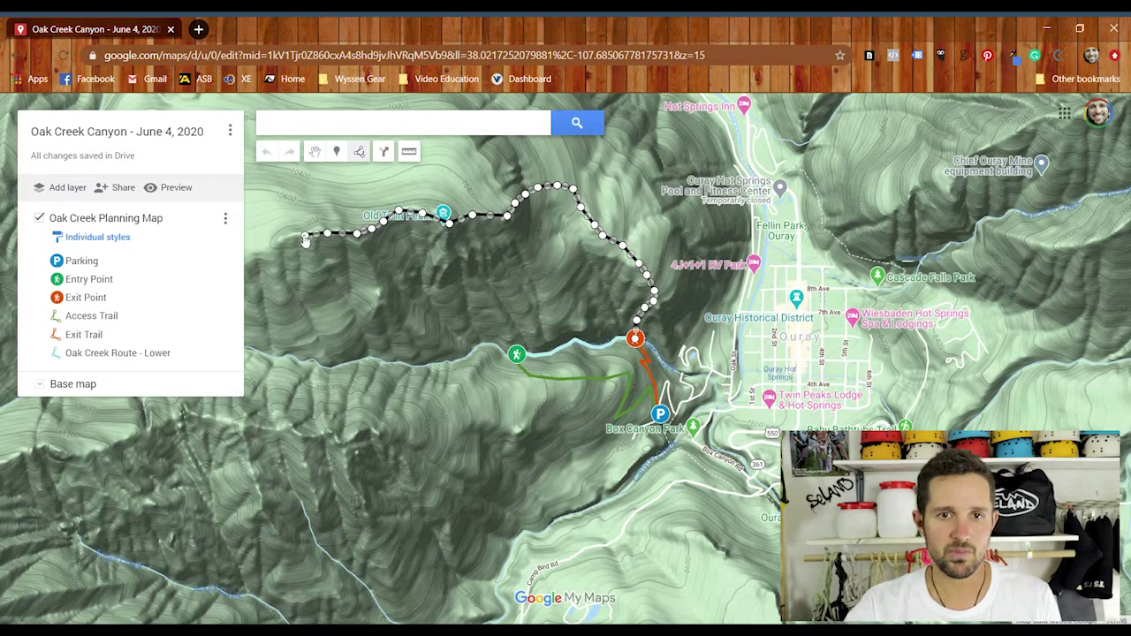
{"action": "left_click", "coordinate": [286, 239]}
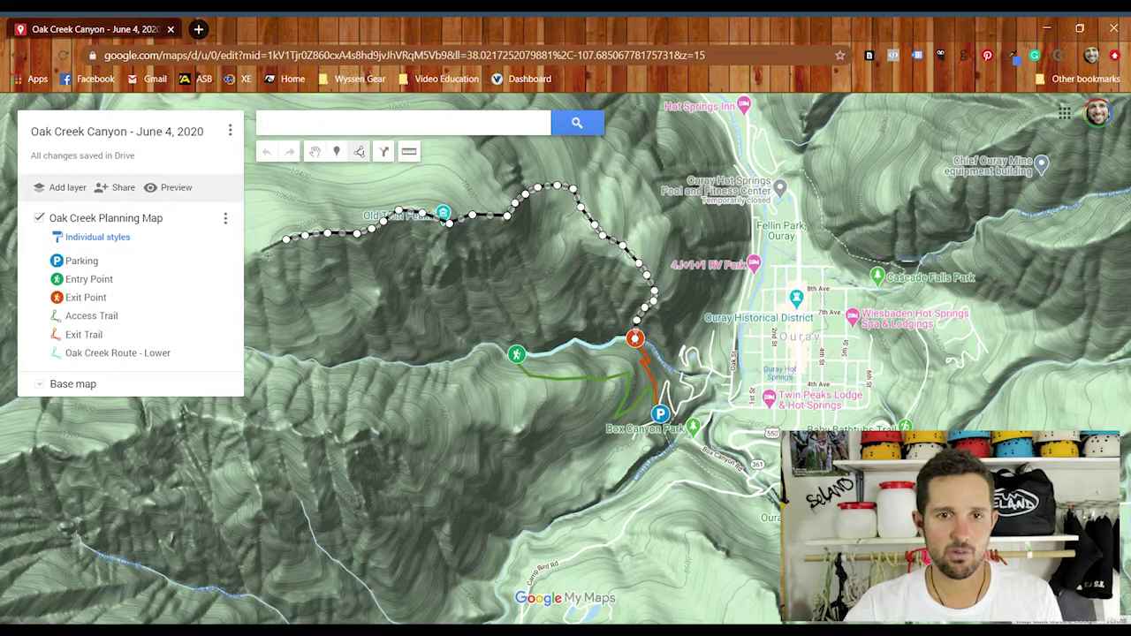
{"action": "left_click", "coordinate": [261, 249]}
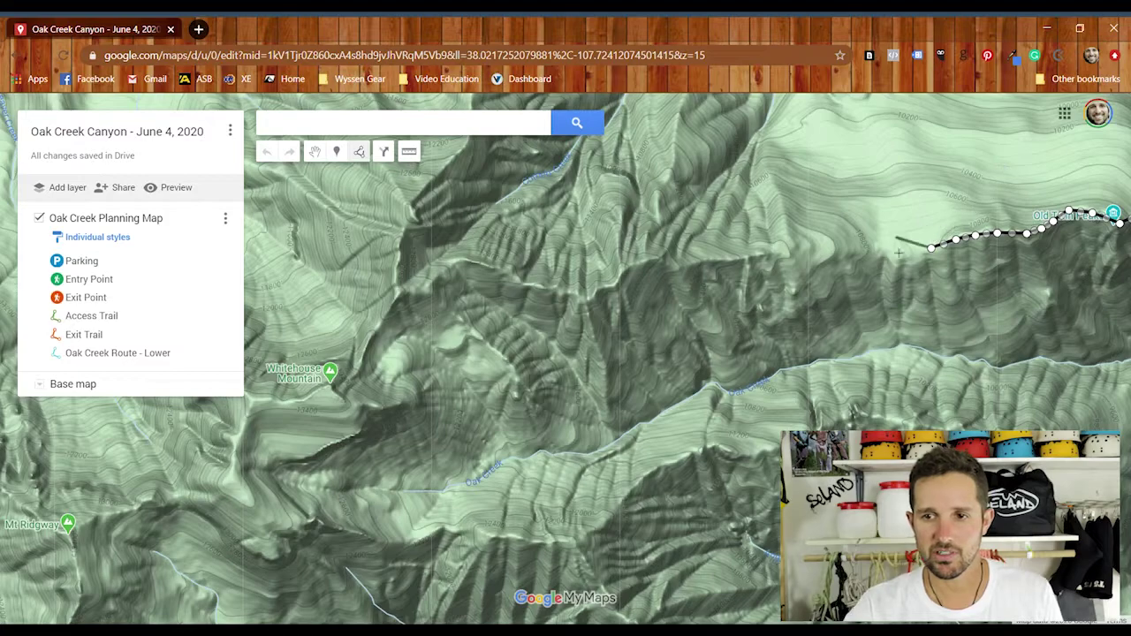
- Extend the outline west from the Old Twin Peaks ridge along the divide north of Oak Creek, about halfway to Whitehouse Mountain
{"action": "left_click", "coordinate": [914, 250]}
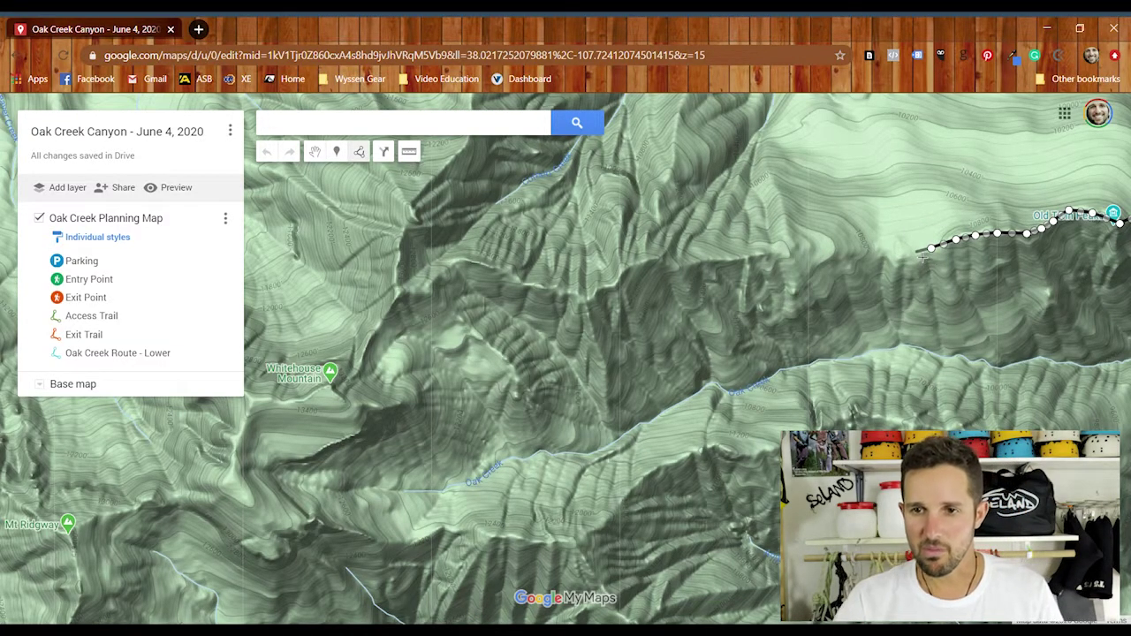
{"action": "left_click", "coordinate": [881, 248]}
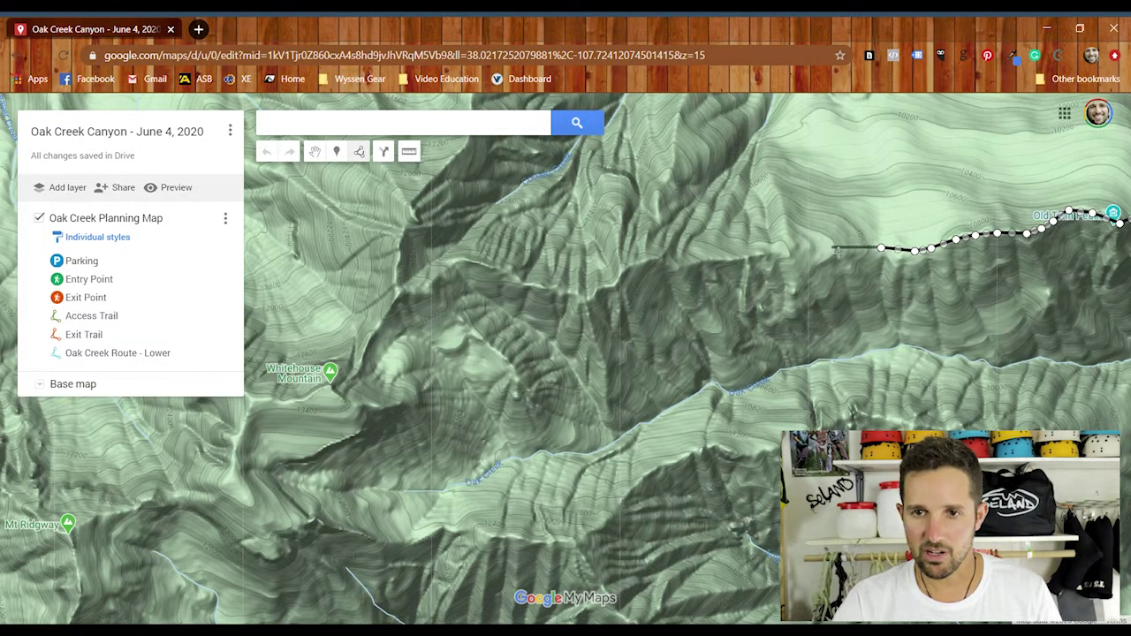
{"action": "left_click", "coordinate": [832, 248]}
{"action": "left_click", "coordinate": [787, 248]}
{"action": "left_click", "coordinate": [740, 260]}
{"action": "left_click", "coordinate": [700, 262]}
{"action": "left_click", "coordinate": [681, 267]}
{"action": "left_click", "coordinate": [658, 261]}
{"action": "left_click", "coordinate": [630, 267]}
{"action": "left_click", "coordinate": [615, 284]}
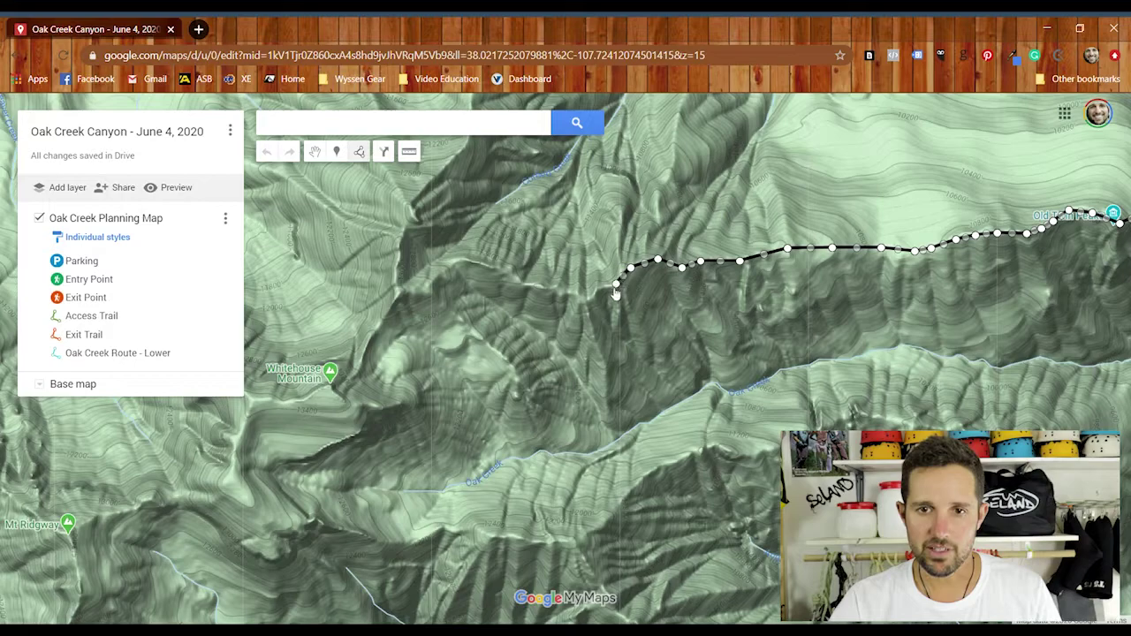
- Trace the outline through the notch in the northern ridge and down the crest to Whitehouse Mountain
{"action": "left_click", "coordinate": [596, 287]}
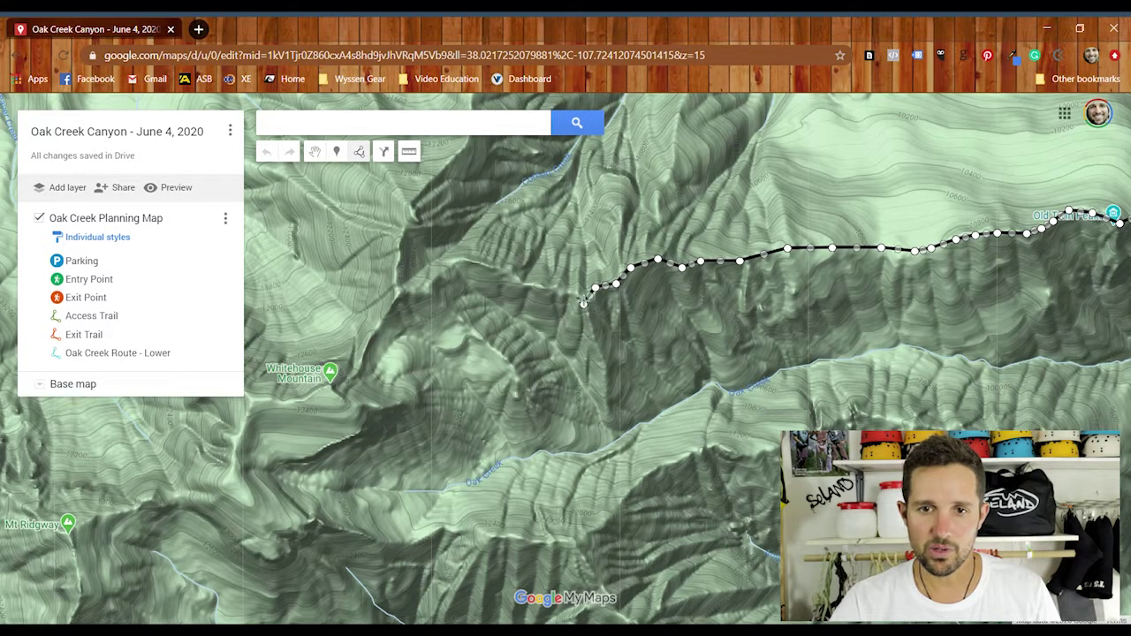
{"action": "left_click", "coordinate": [556, 284]}
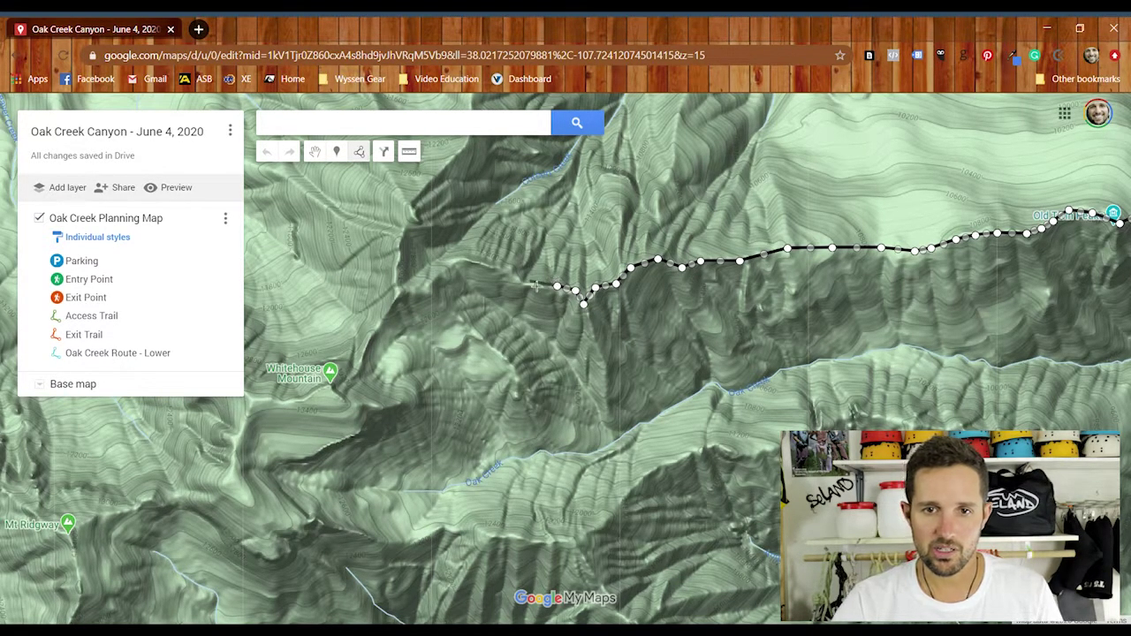
{"action": "left_click", "coordinate": [508, 274]}
{"action": "left_click", "coordinate": [476, 265]}
{"action": "left_click", "coordinate": [448, 267]}
{"action": "left_click", "coordinate": [434, 280]}
{"action": "left_click", "coordinate": [426, 290]}
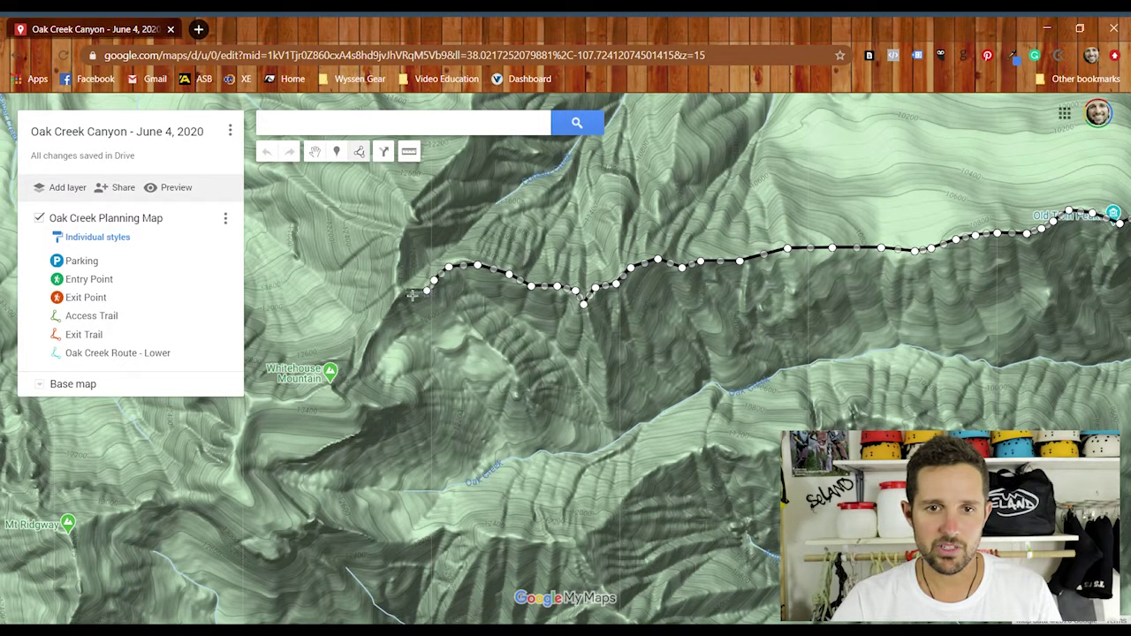
{"action": "left_click", "coordinate": [400, 294]}
{"action": "left_click", "coordinate": [375, 331]}
{"action": "left_click", "coordinate": [361, 357]}
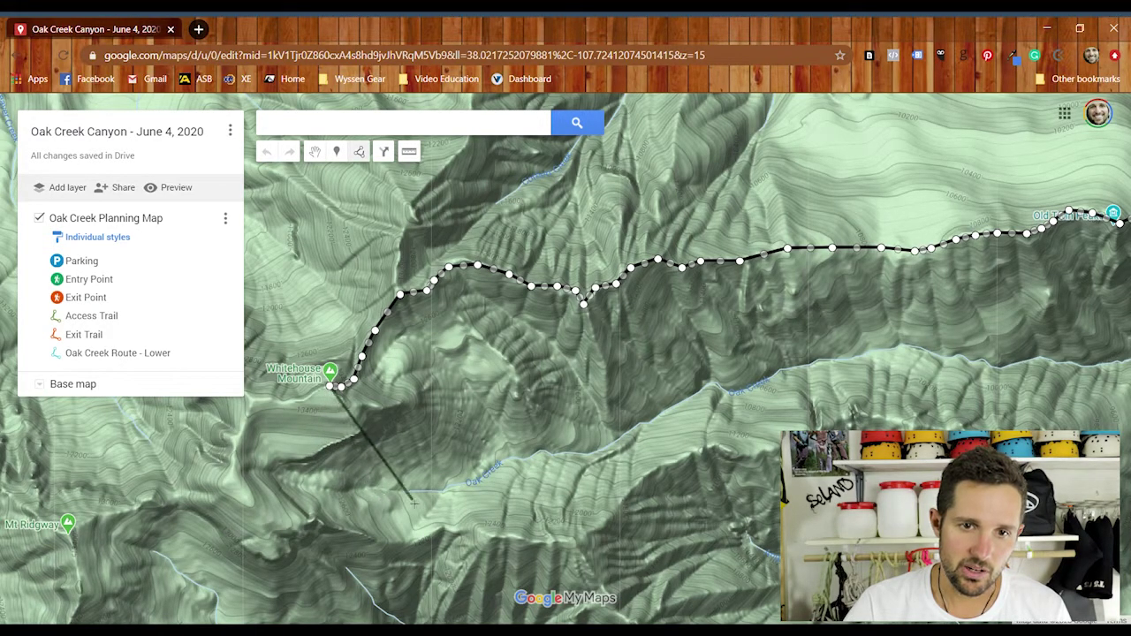
- Wrap the outline around the head of the Oak Creek basin, from Whitehouse Mountain to the ridge on the south side
{"action": "left_click", "coordinate": [308, 399]}
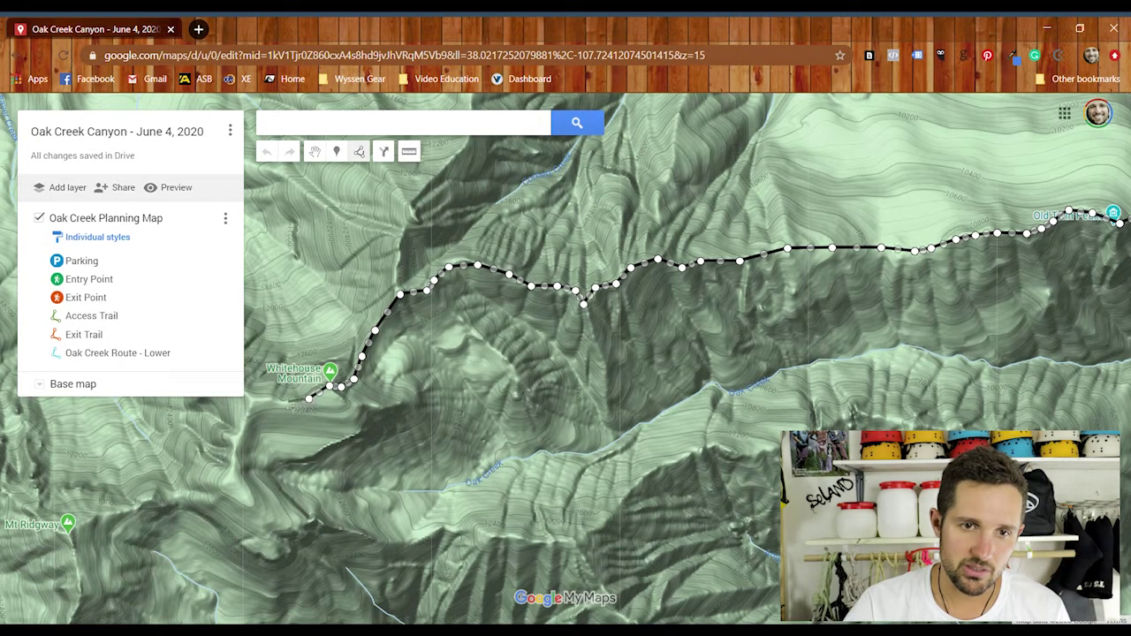
{"action": "left_click", "coordinate": [274, 403]}
{"action": "left_click", "coordinate": [243, 436]}
{"action": "left_click", "coordinate": [233, 468]}
{"action": "left_click", "coordinate": [259, 516]}
{"action": "left_click", "coordinate": [291, 522]}
{"action": "left_click", "coordinate": [317, 520]}
- Continue the outline eastward along the southern ridge, below the upper reach of Oak Creek
{"action": "left_click", "coordinate": [350, 531]}
{"action": "left_click", "coordinate": [389, 543]}
{"action": "left_click", "coordinate": [422, 542]}
{"action": "left_click", "coordinate": [446, 526]}
{"action": "left_click", "coordinate": [486, 530]}
{"action": "left_click", "coordinate": [521, 537]}
{"action": "left_click", "coordinate": [569, 543]}
- Turn the outline northeast up the southern divide and follow its crest east, parallel to Oak Creek
{"action": "left_click", "coordinate": [607, 526]}
{"action": "left_click", "coordinate": [627, 497]}
{"action": "left_click", "coordinate": [650, 474]}
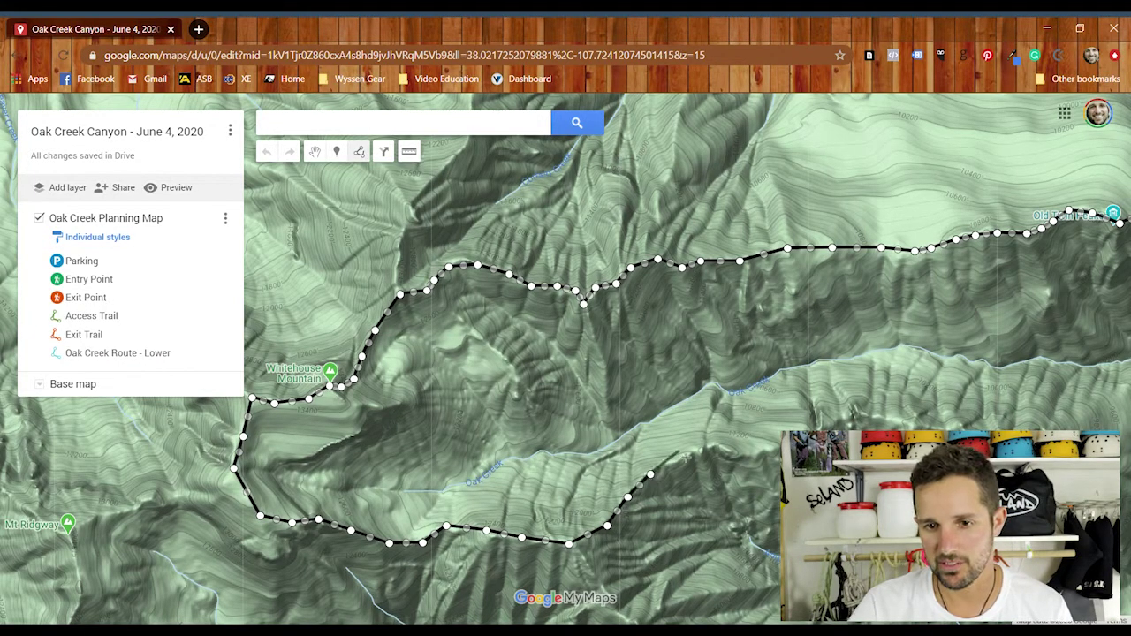
{"action": "left_click", "coordinate": [692, 455]}
{"action": "left_click", "coordinate": [723, 443]}
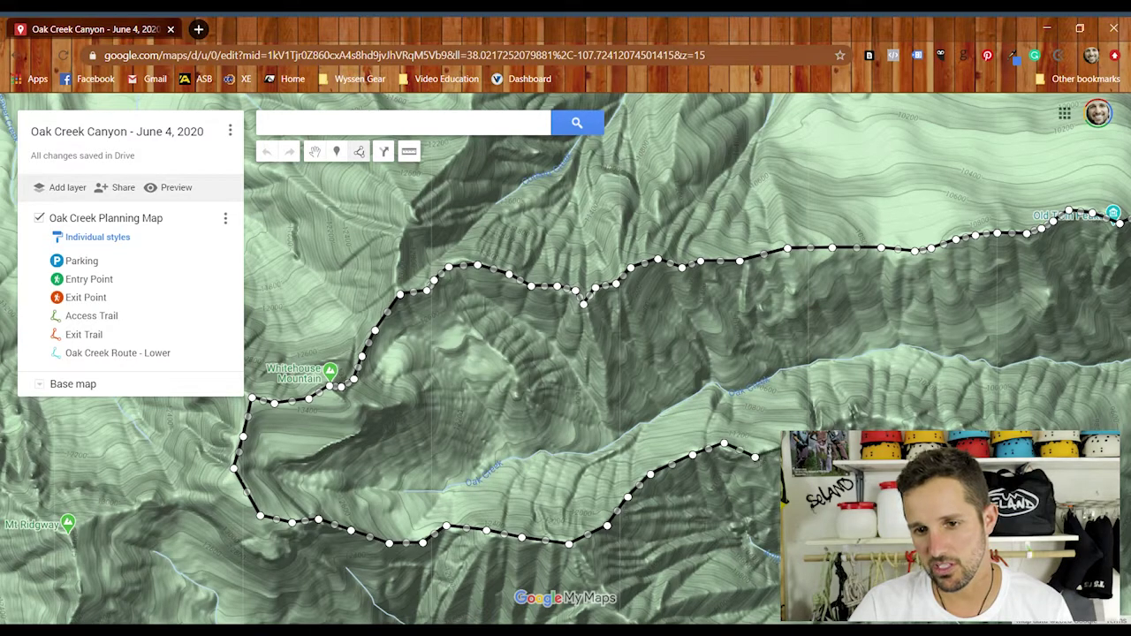
{"action": "left_click", "coordinate": [849, 416]}
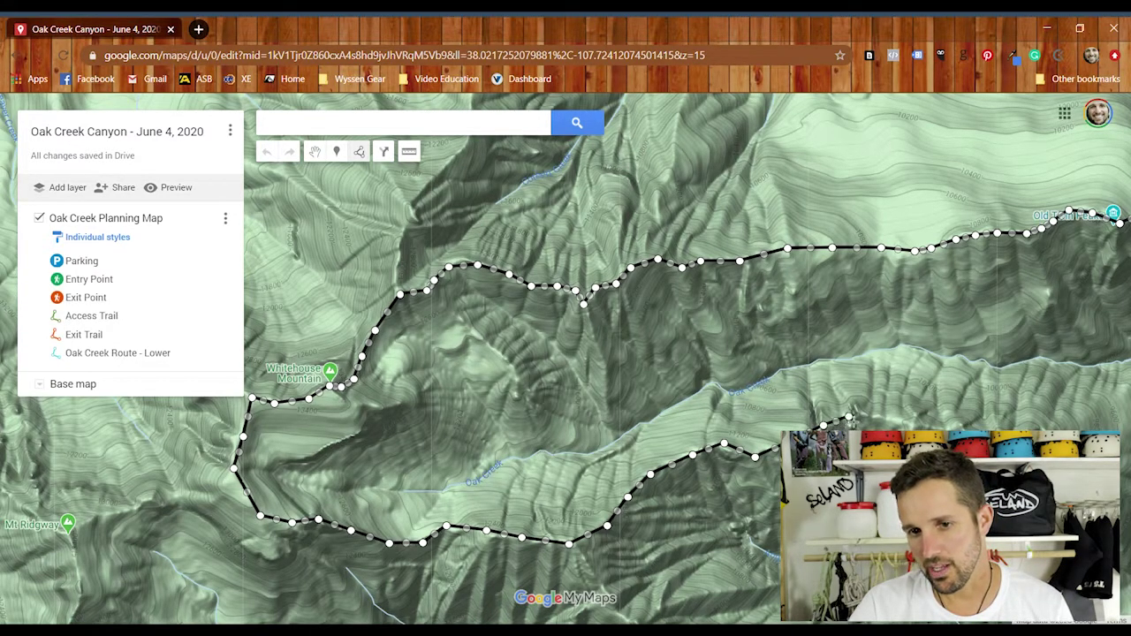
{"action": "left_click", "coordinate": [869, 416]}
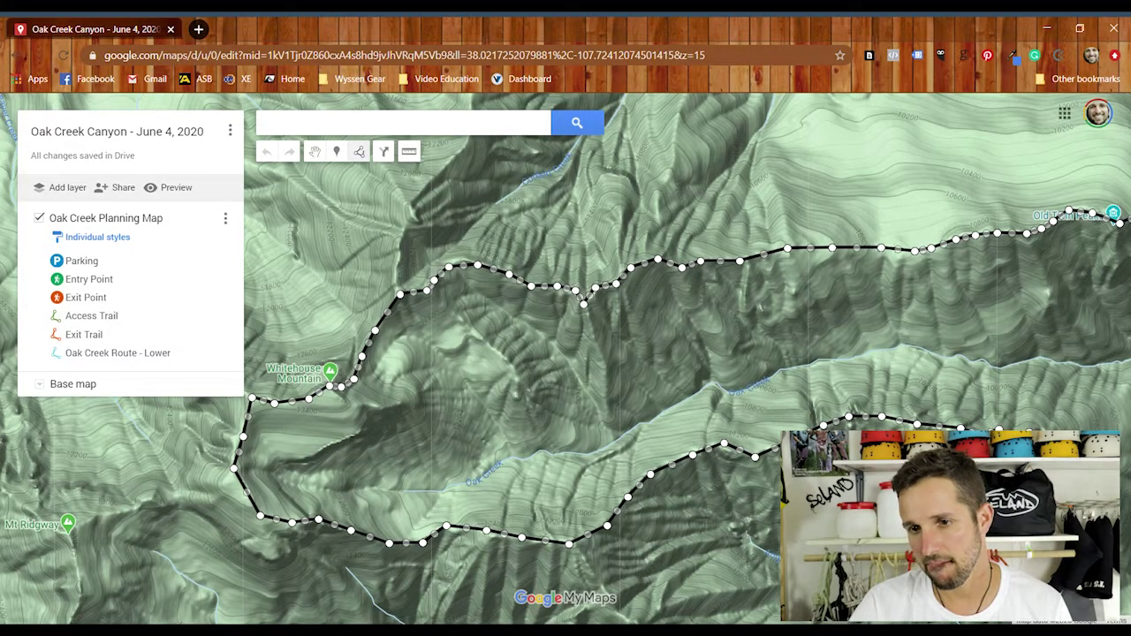
- Trace the remaining southern ridge east across the Access Trail and close the polygon at the Exit Point marker
{"action": "key", "text": "Right"}
{"action": "key", "text": "Right"}
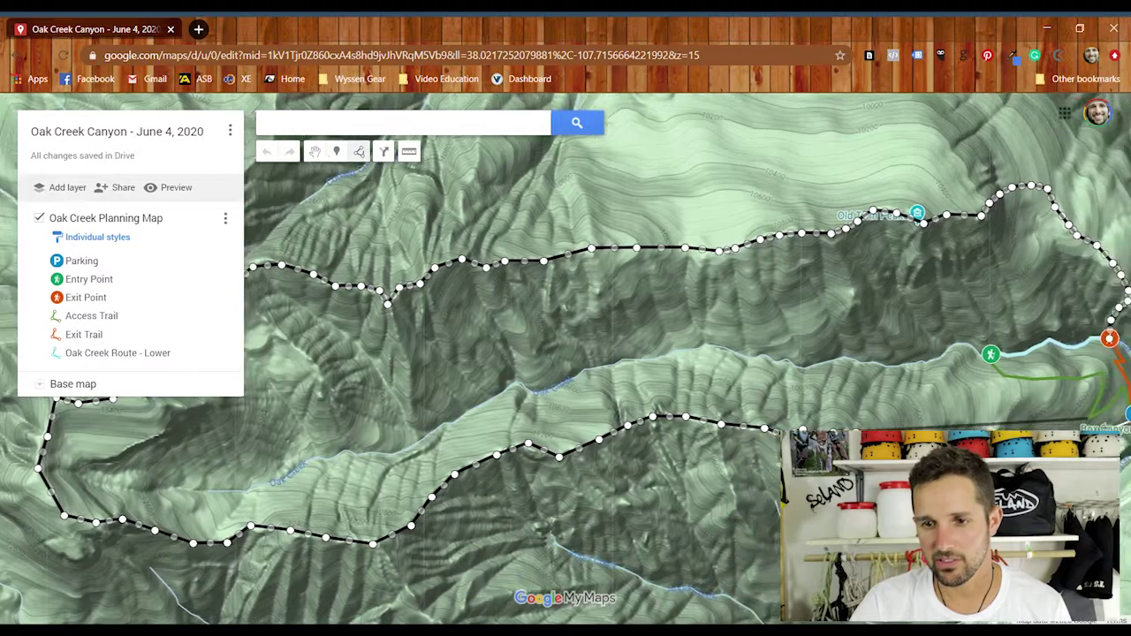
{"action": "key", "text": "Right"}
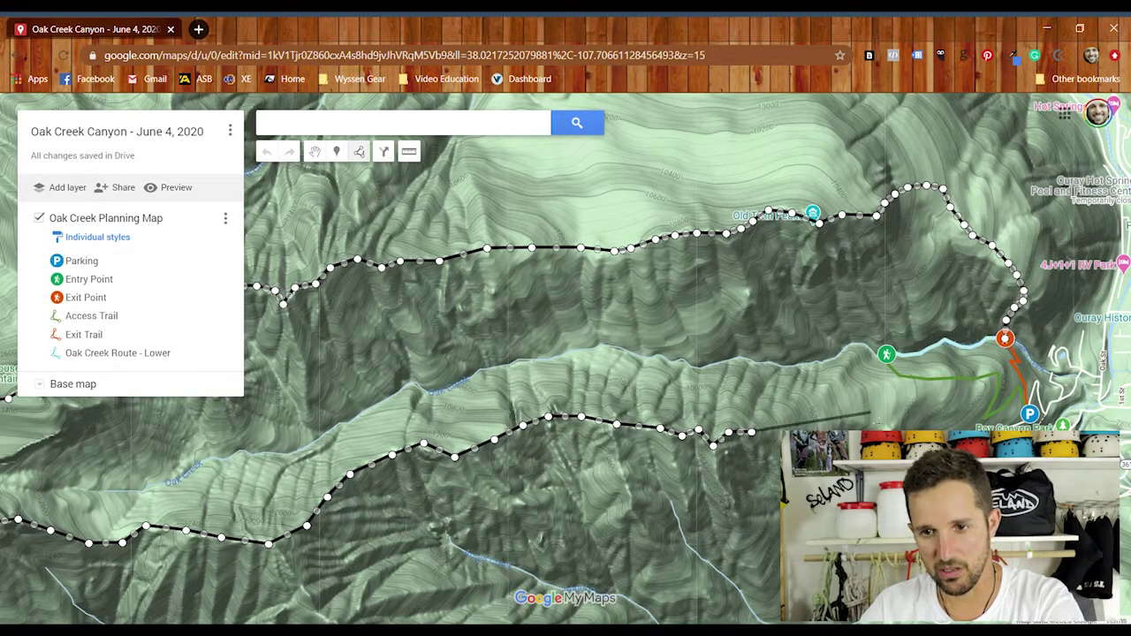
{"action": "left_click", "coordinate": [814, 413]}
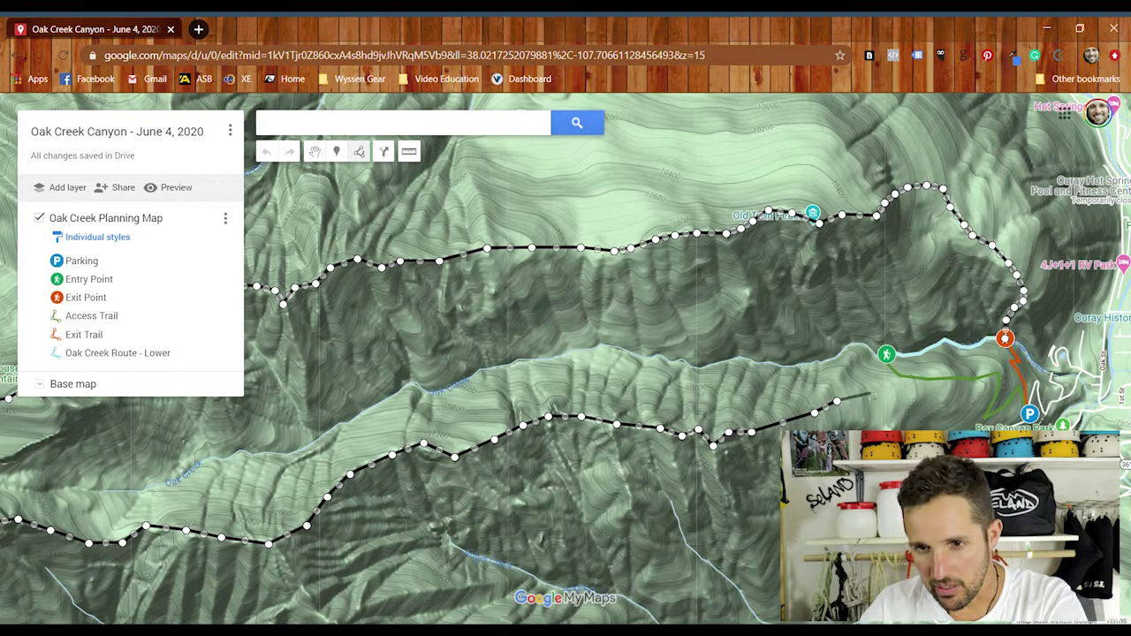
{"action": "left_click", "coordinate": [913, 382]}
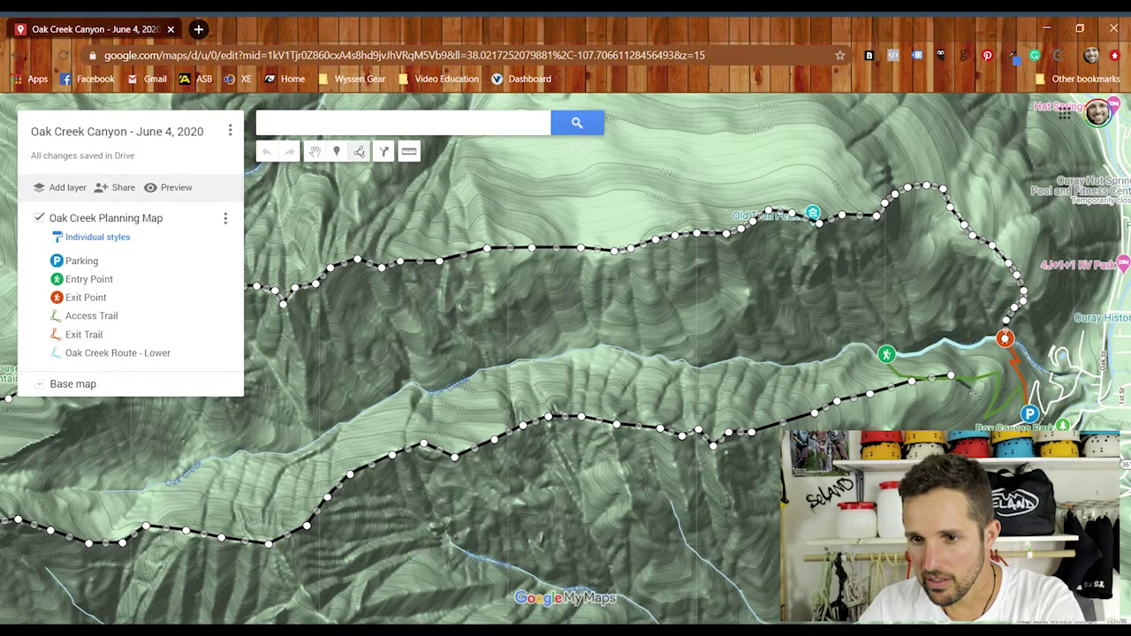
{"action": "left_click", "coordinate": [991, 387]}
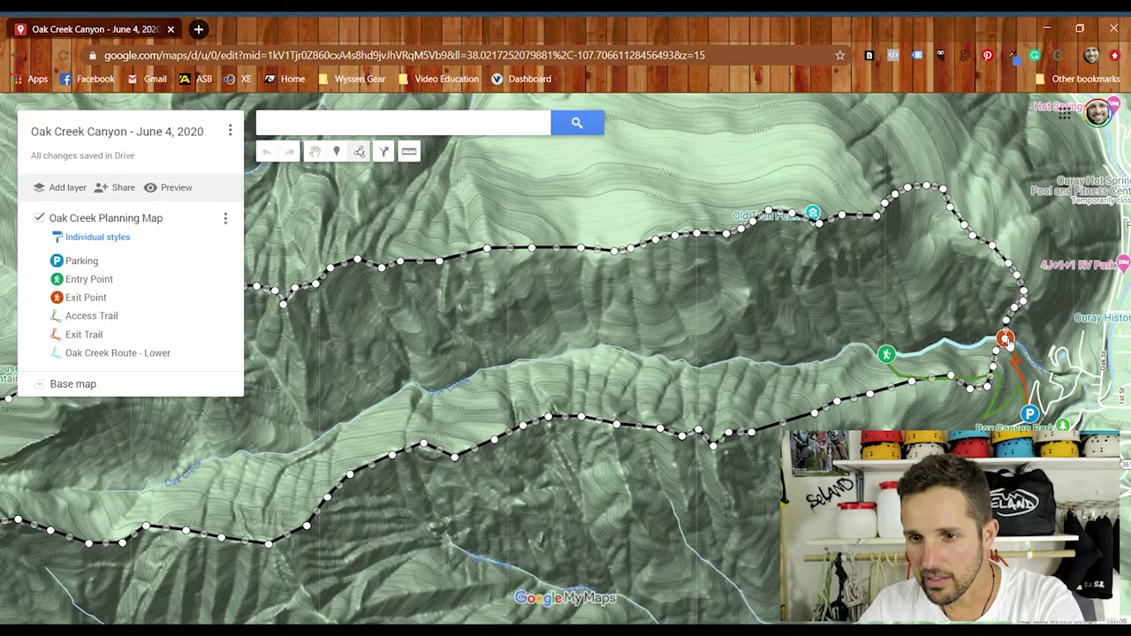
{"action": "left_click", "coordinate": [1007, 341]}
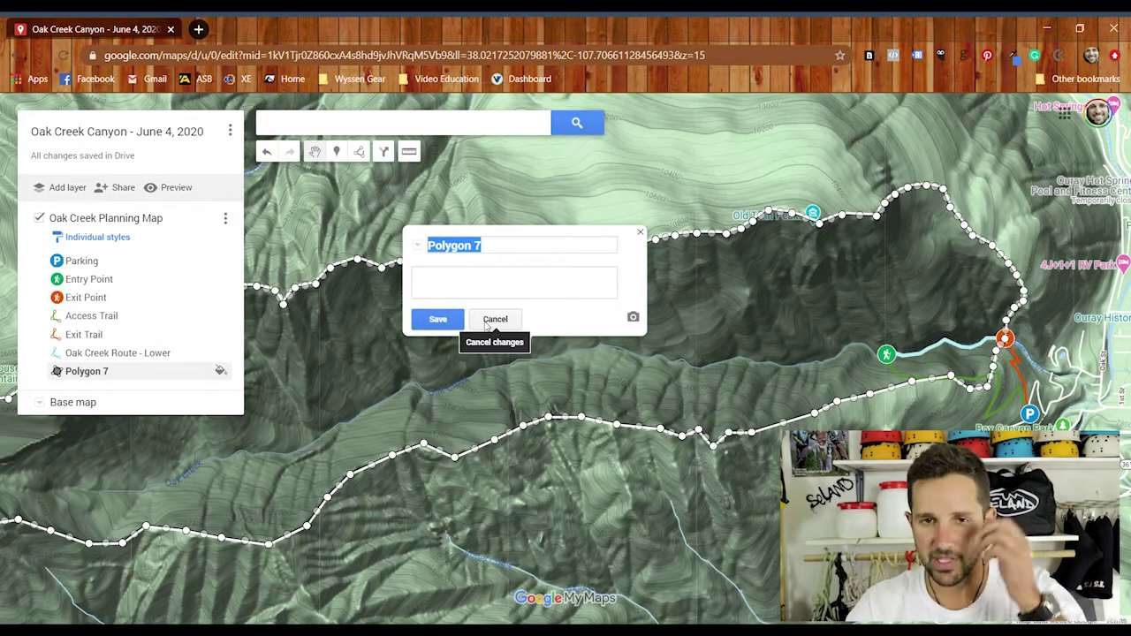
- Name the new polygon Oak Creek Catchment Area and save it
{"action": "left_click", "coordinate": [495, 251]}
{"action": "left_click_drag", "start_coordinate": [496, 251], "coordinate": [422, 249]}
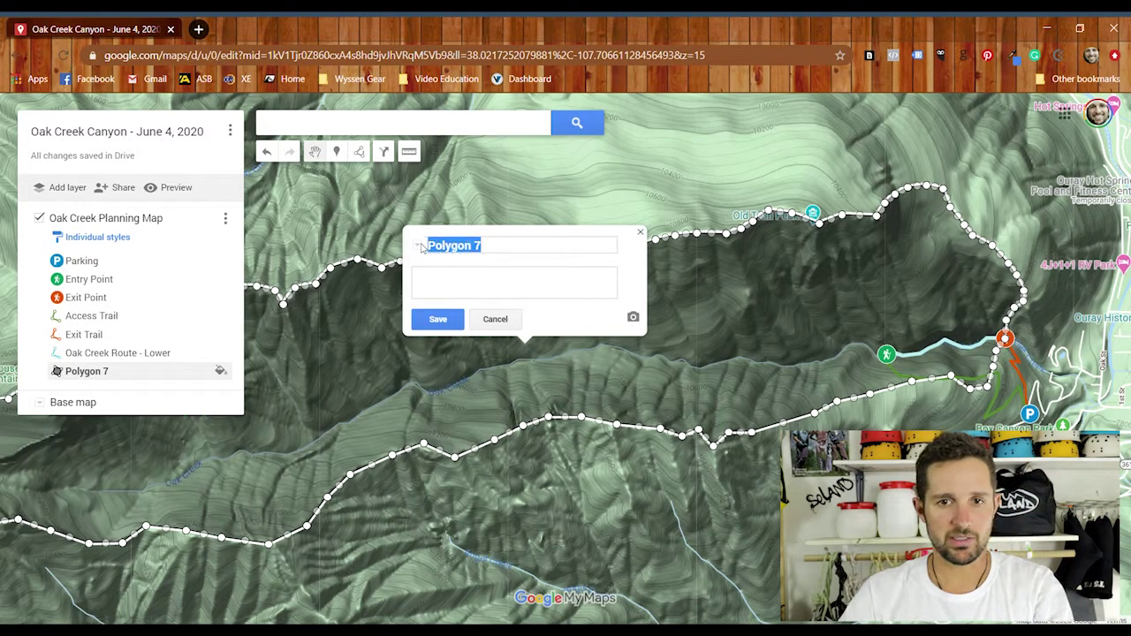
{"action": "type", "text": "Oak"}
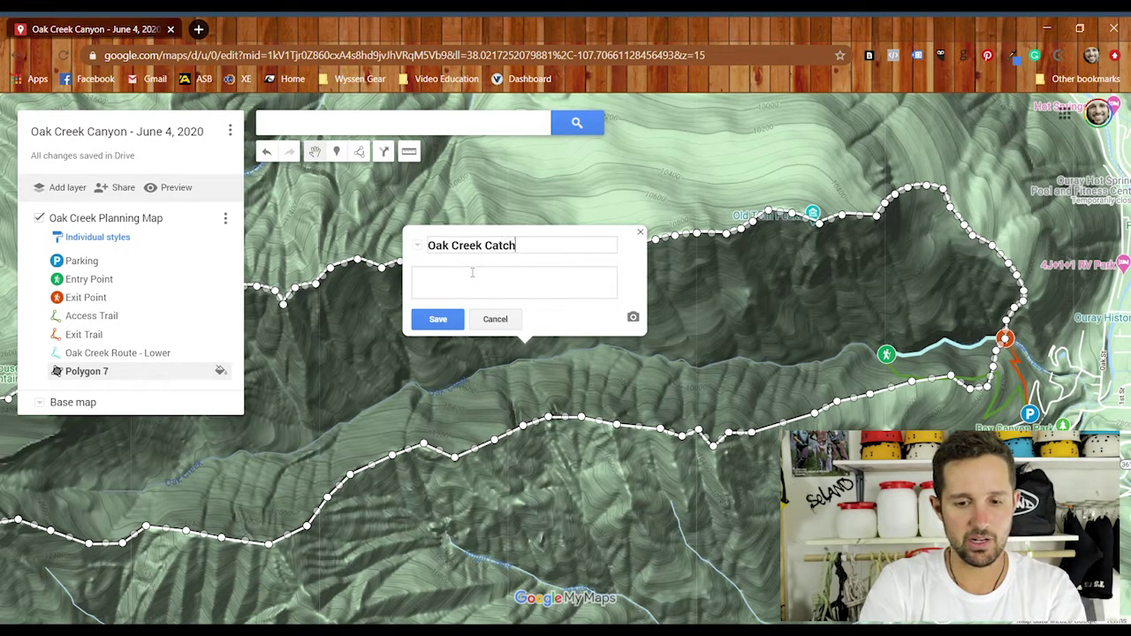
{"action": "type", "text": "Creek Catchment Area"}
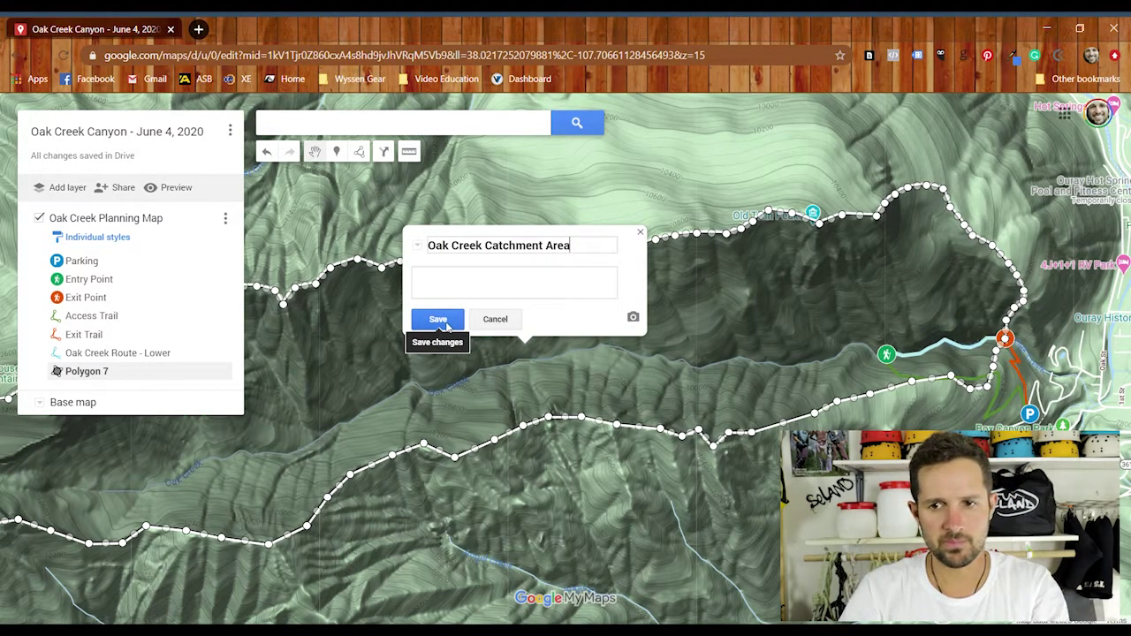
{"action": "left_click", "coordinate": [438, 320]}
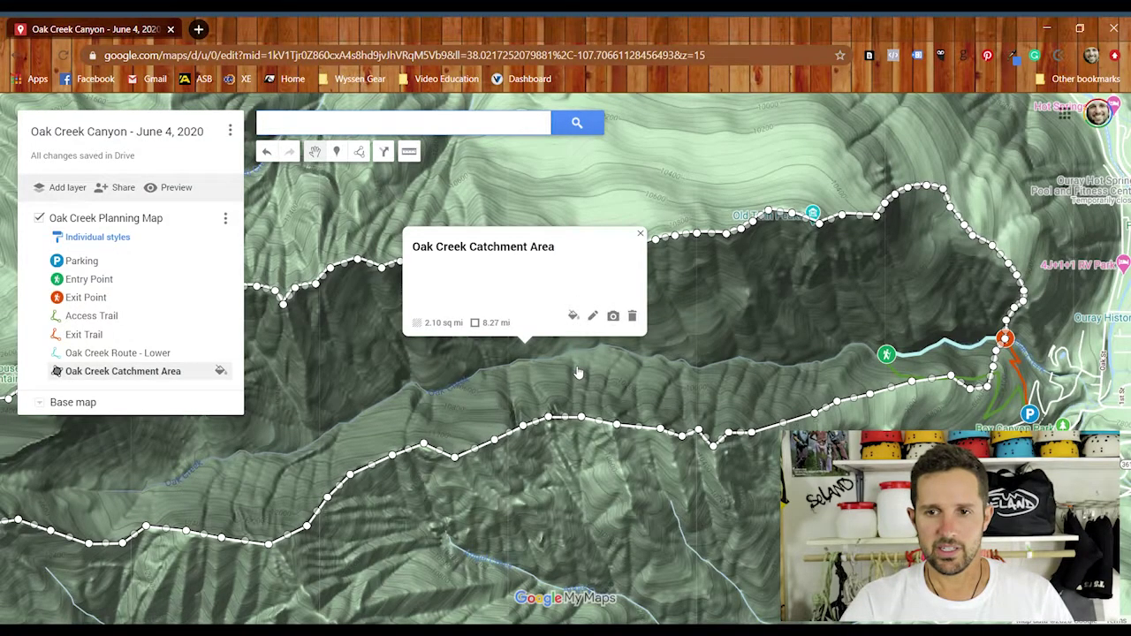
- Measure the distance along Oak Creek from the Exit Point to the catchment's western head near Whitehouse Mountain, then clear the measurement
{"action": "scroll", "coordinate": [591, 459], "scroll_direction": "down", "scroll_amount": 2}
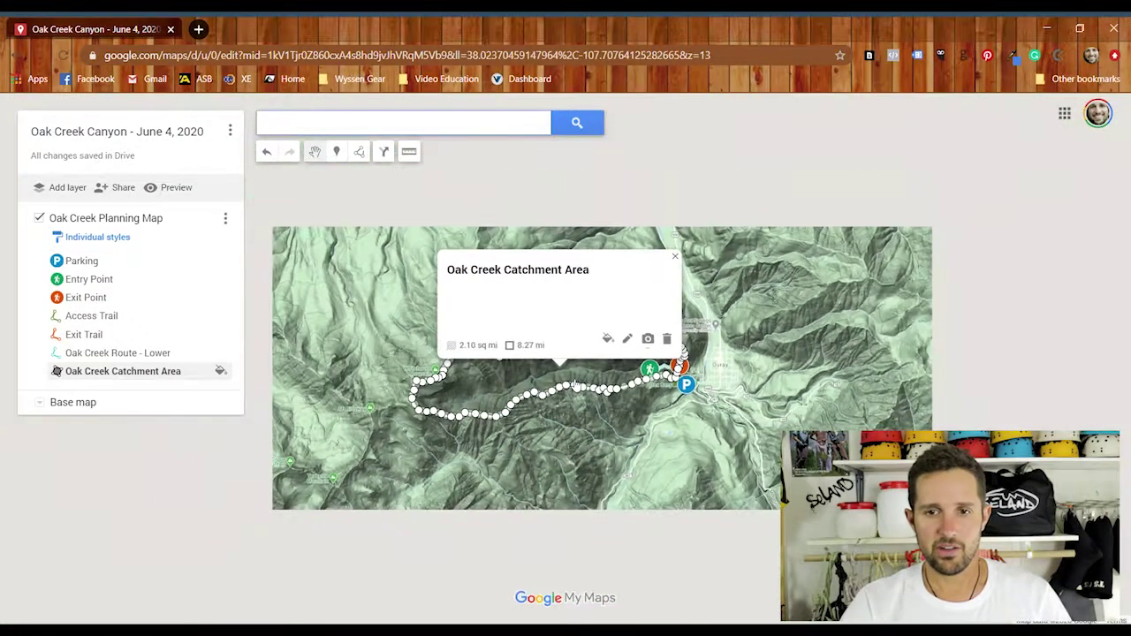
{"action": "left_click", "coordinate": [662, 437]}
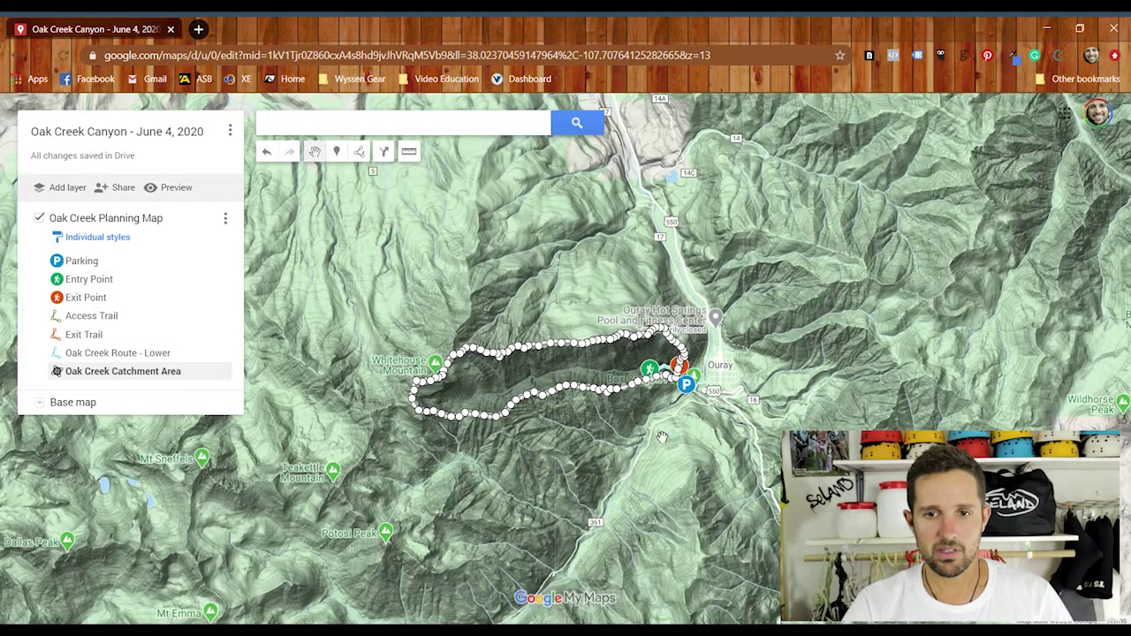
{"action": "left_click", "coordinate": [642, 445]}
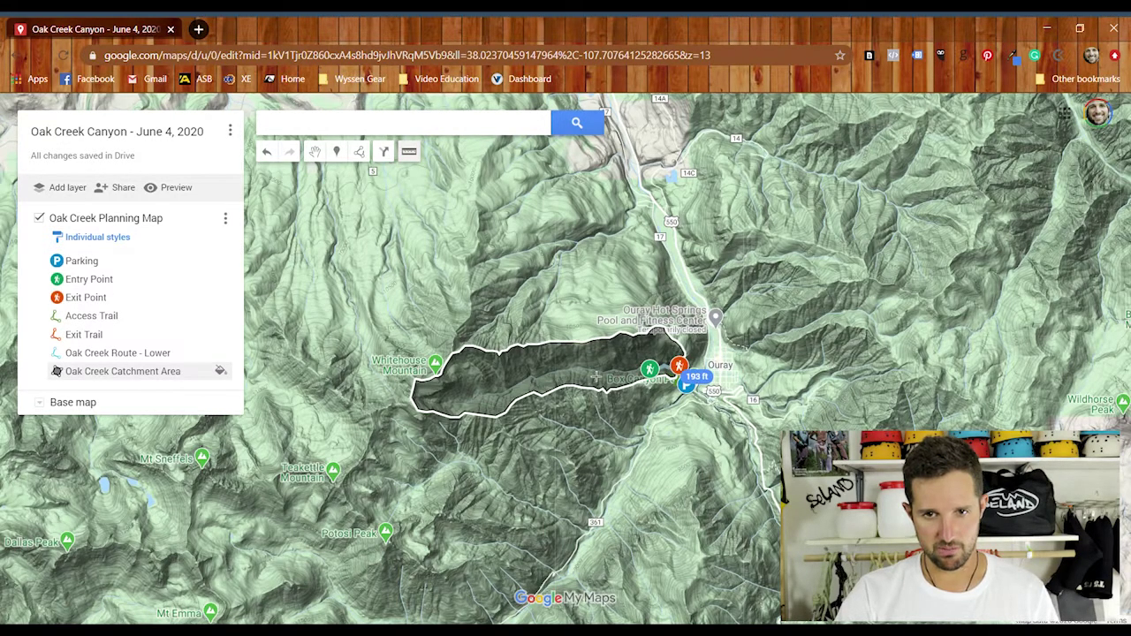
{"action": "left_click", "coordinate": [509, 391]}
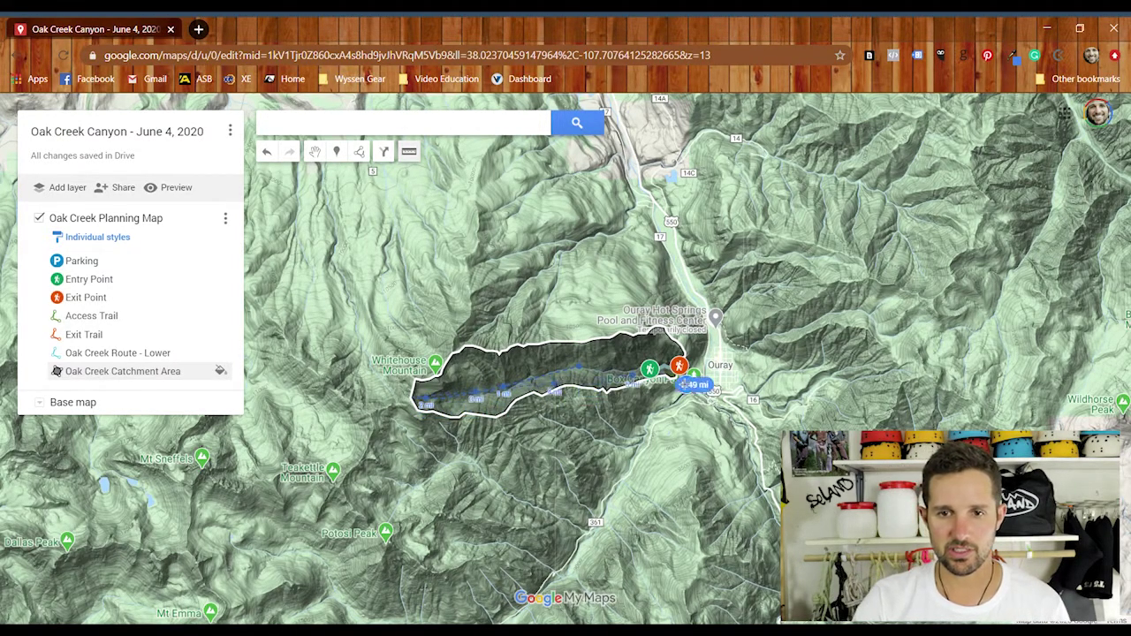
{"action": "left_click", "coordinate": [387, 431]}
{"action": "left_click_drag", "start_coordinate": [387, 431], "coordinate": [421, 405]}
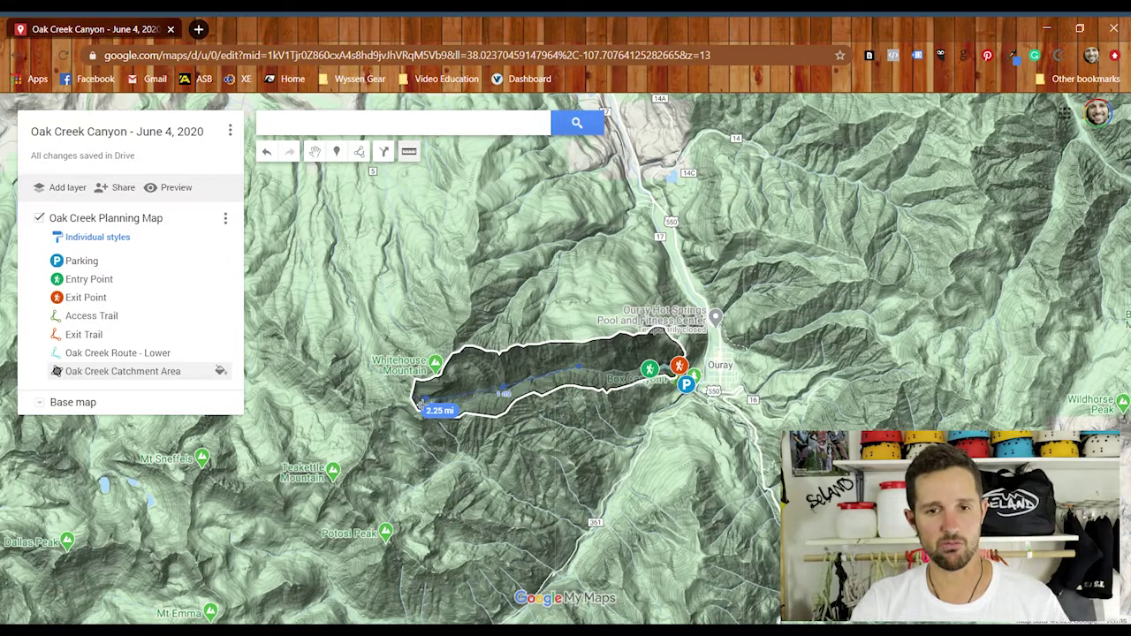
{"action": "left_click", "coordinate": [421, 404]}
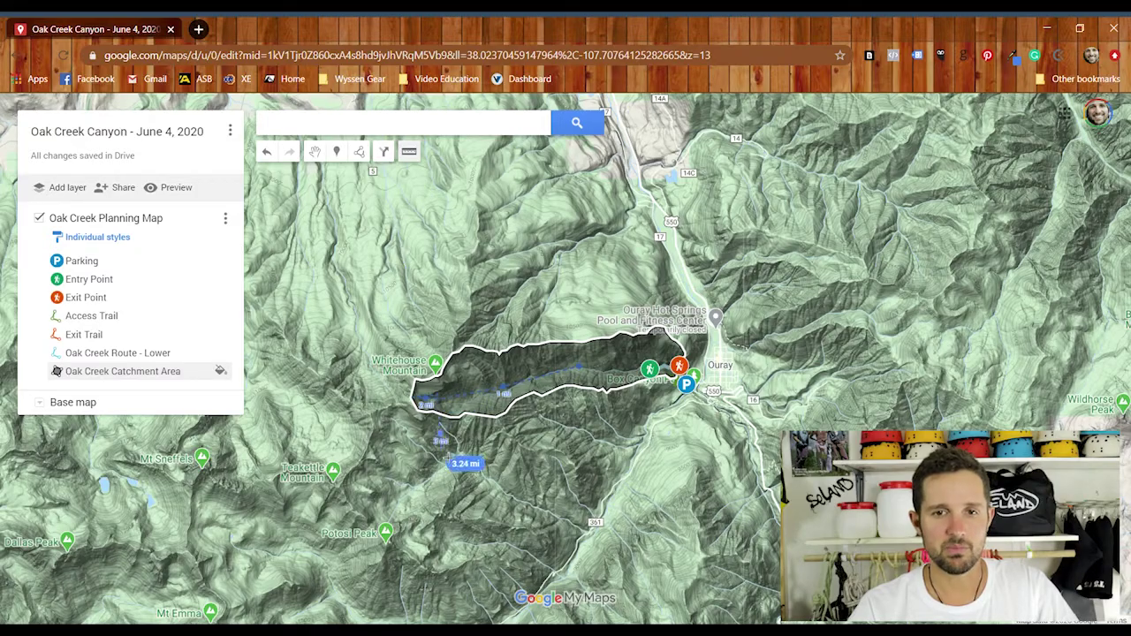
{"action": "right_click", "coordinate": [442, 414]}
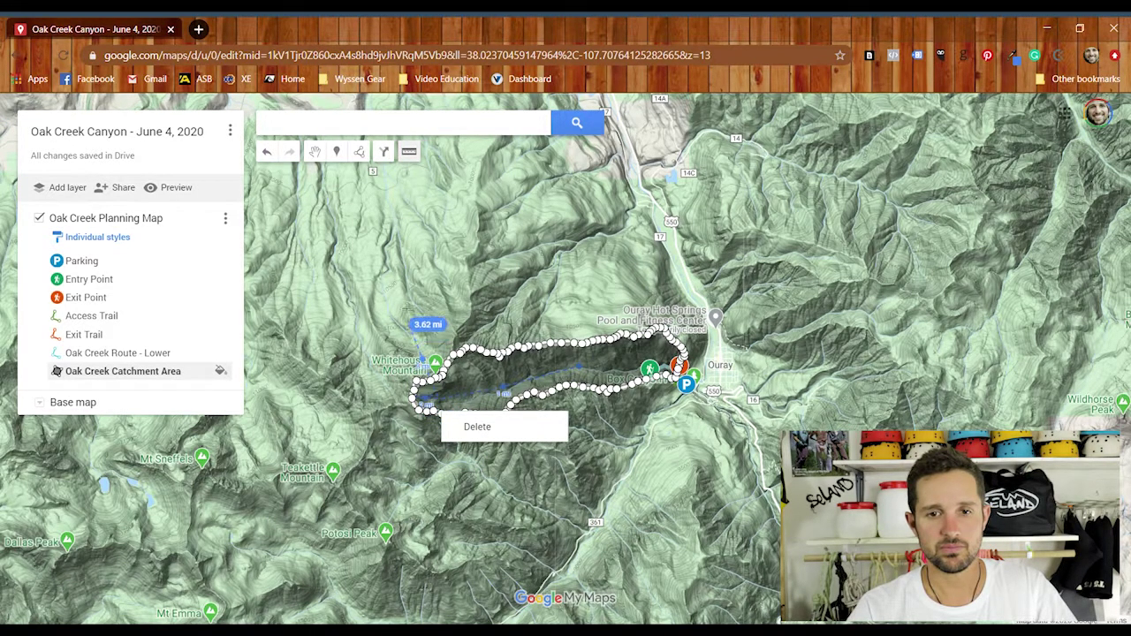
{"action": "key", "text": "Escape"}
{"action": "key", "text": "Escape"}
{"action": "scroll", "coordinate": [439, 233], "scroll_direction": "up", "scroll_amount": 1}
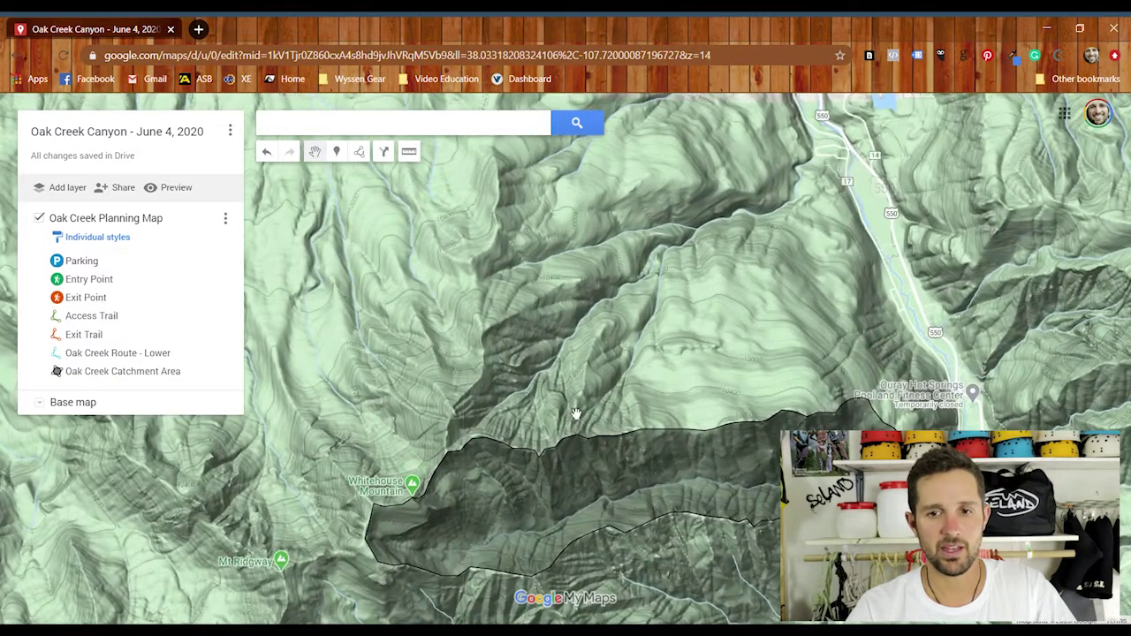
{"action": "scroll", "coordinate": [573, 399], "scroll_direction": "down", "scroll_amount": 1}
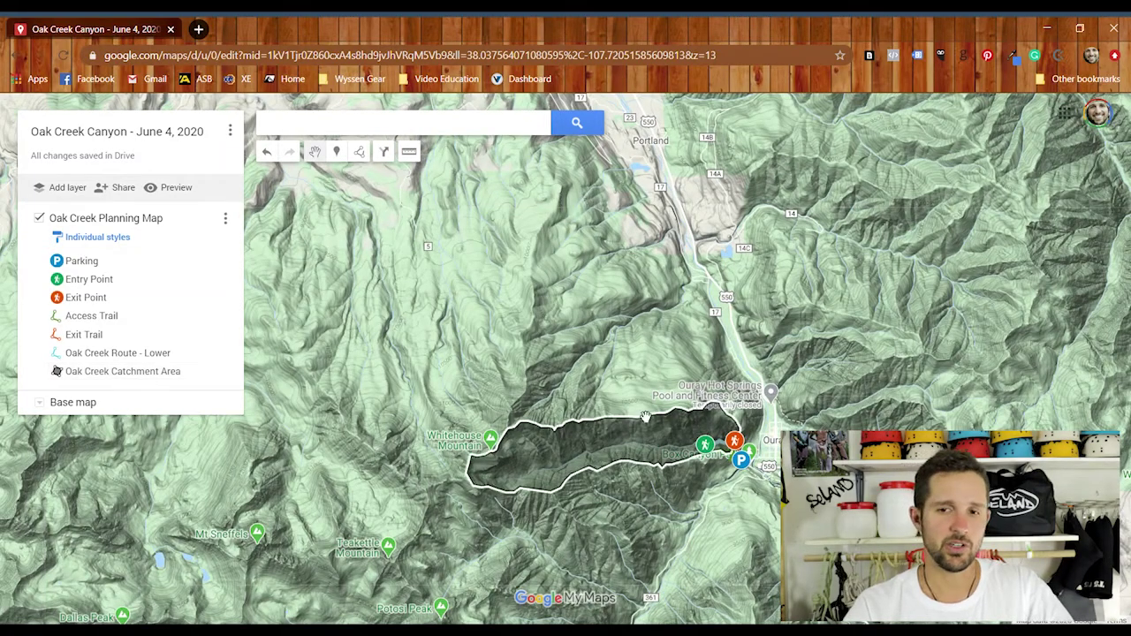
{"action": "scroll", "coordinate": [667, 431], "scroll_direction": "down", "scroll_amount": 1}
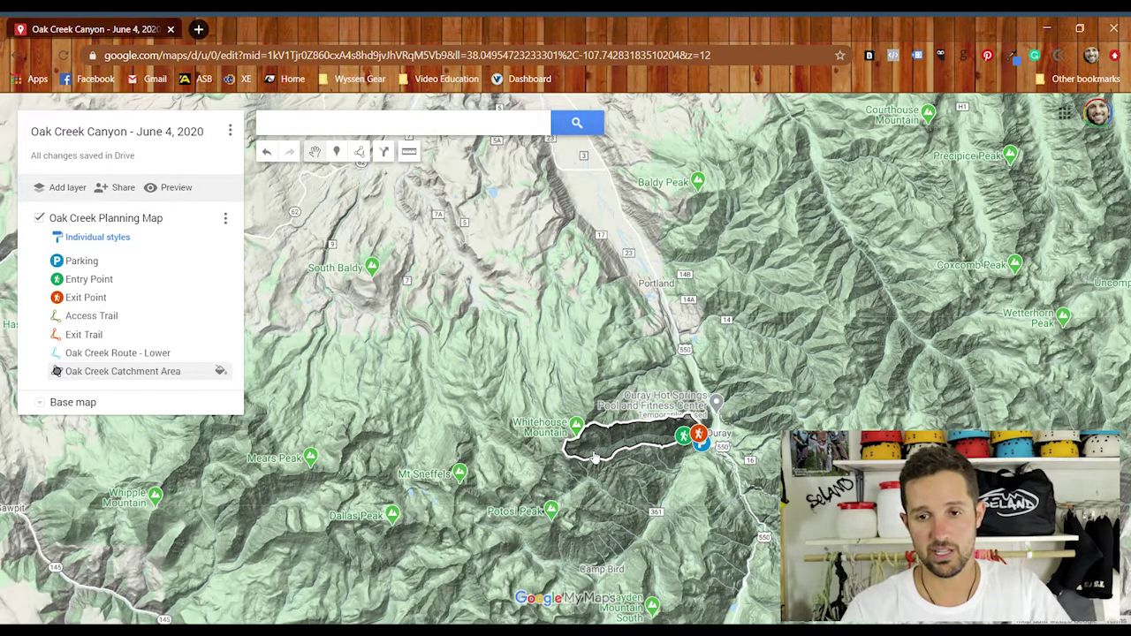
{"action": "scroll", "coordinate": [716, 485], "scroll_direction": "up", "scroll_amount": 1}
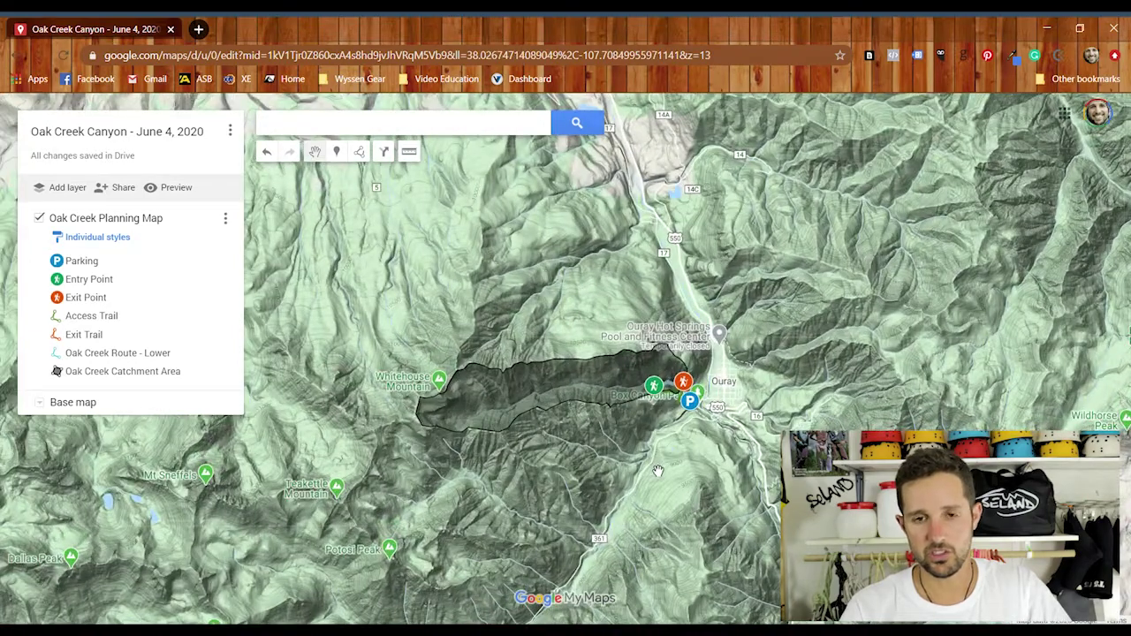